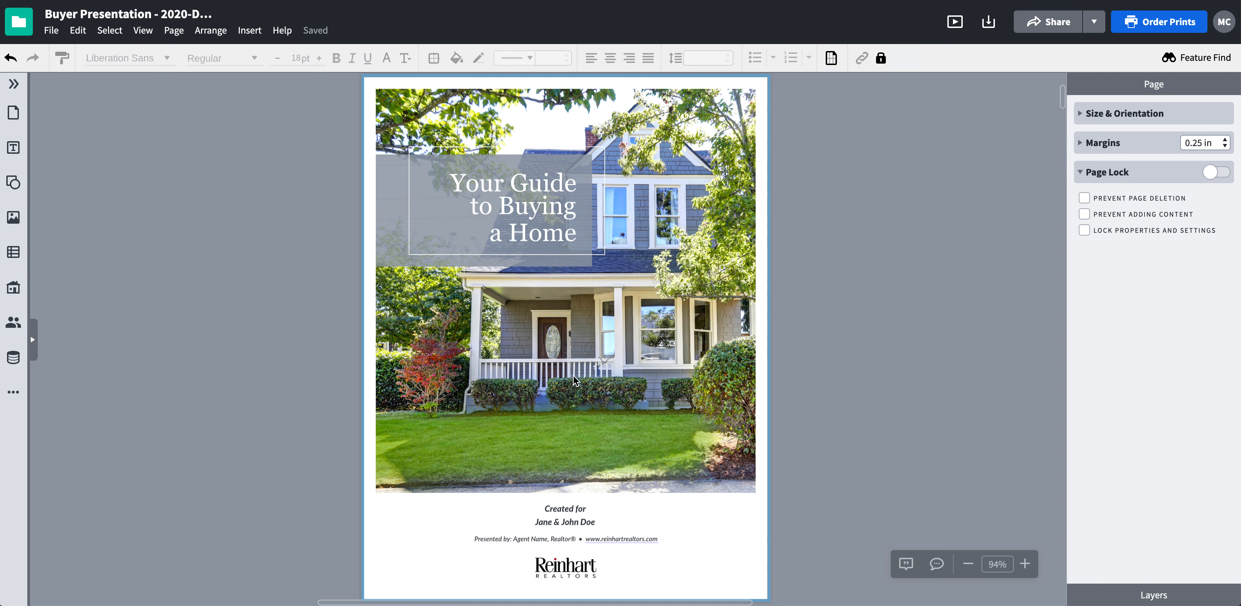
pyautogui.scroll(-10, 573, 380)
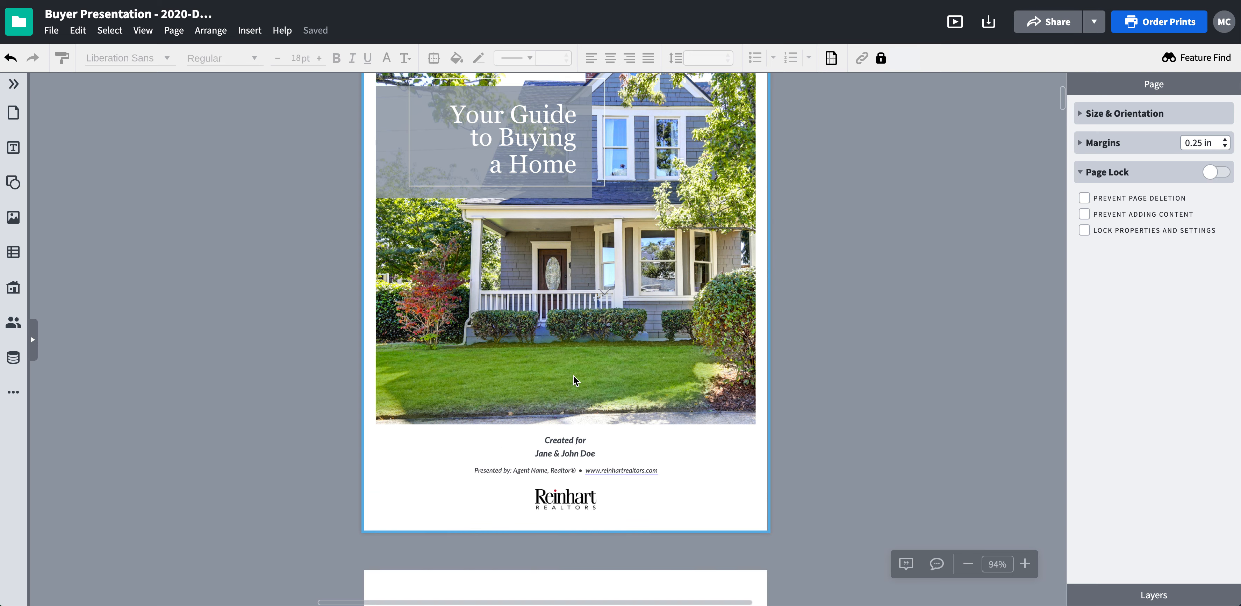
pyautogui.scroll(-2, 574, 376)
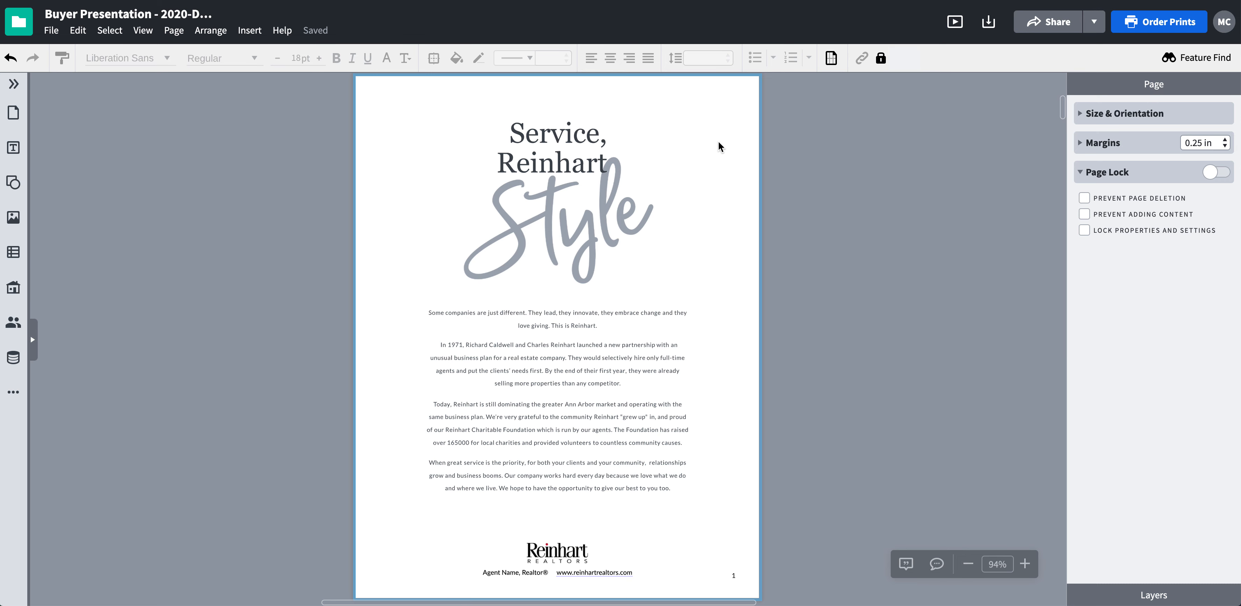
pyautogui.click(554, 138)
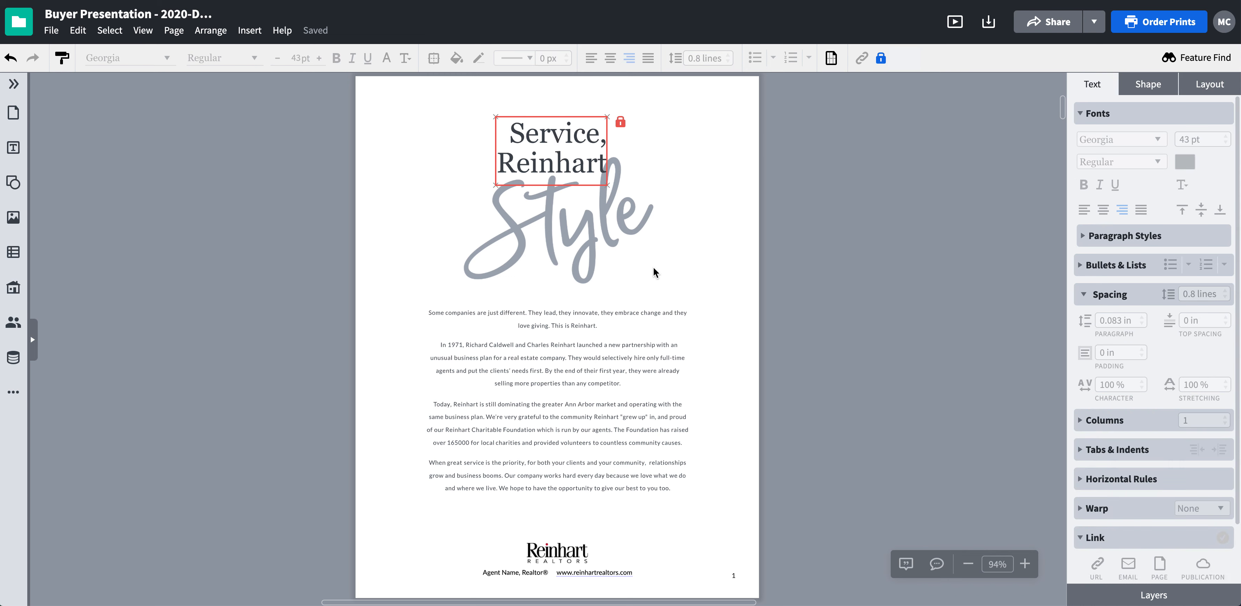
pyautogui.click(740, 272)
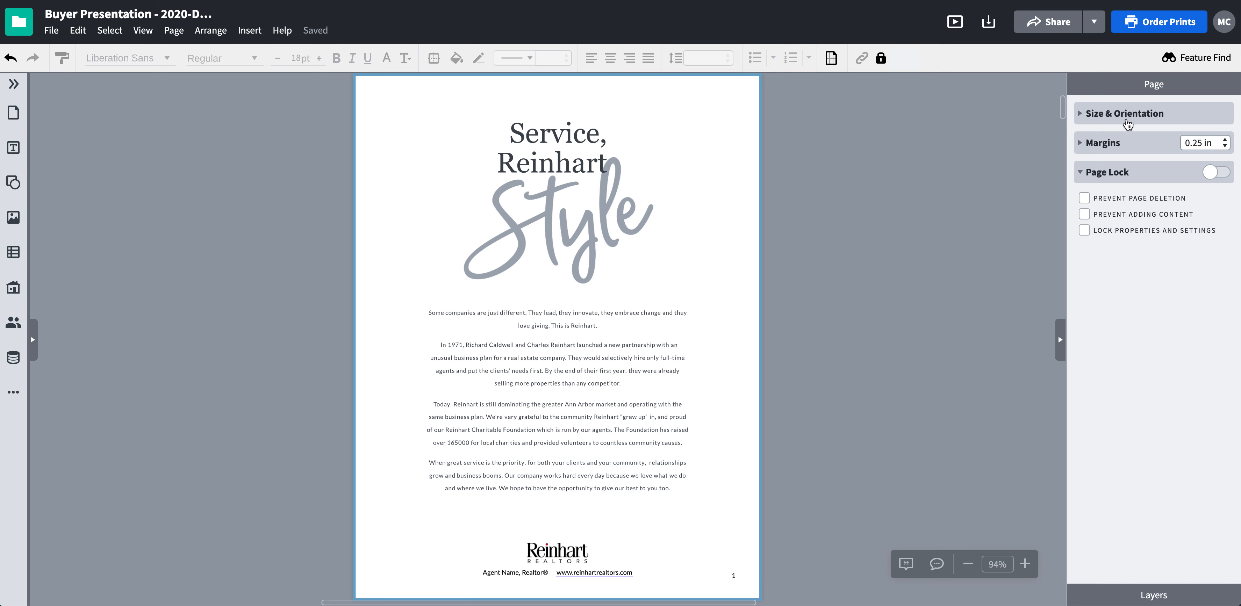
pyautogui.click(1060, 343)
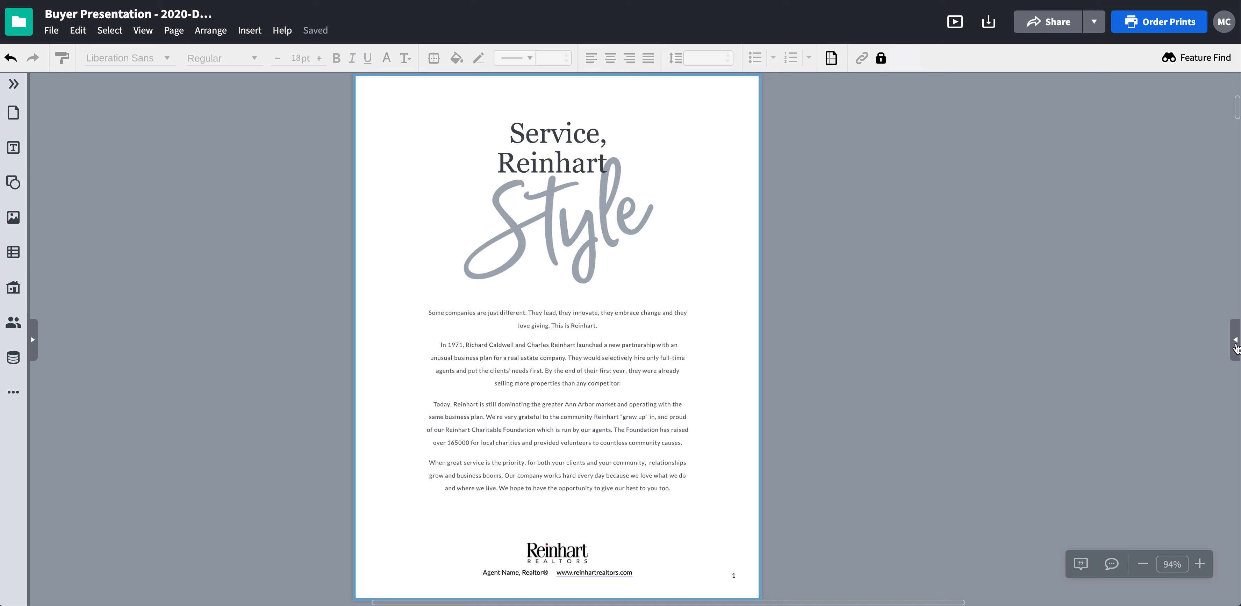
pyautogui.click(1236, 342)
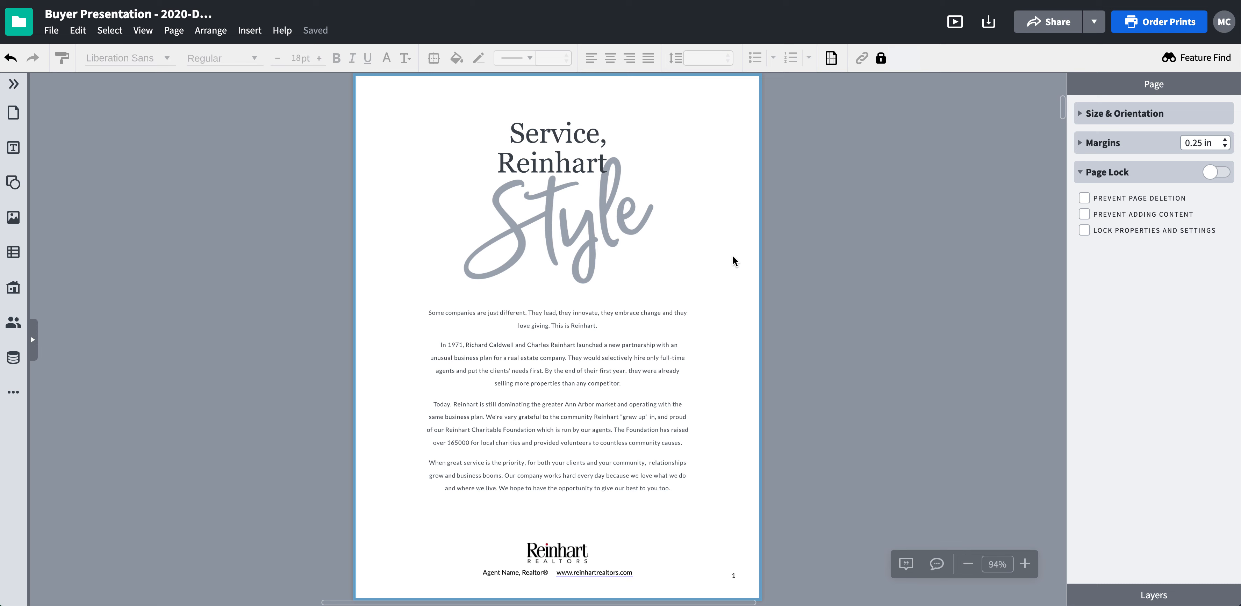
# Step: Open the document-wide header and footer settings and enable the footer
pyautogui.click(925, 226)
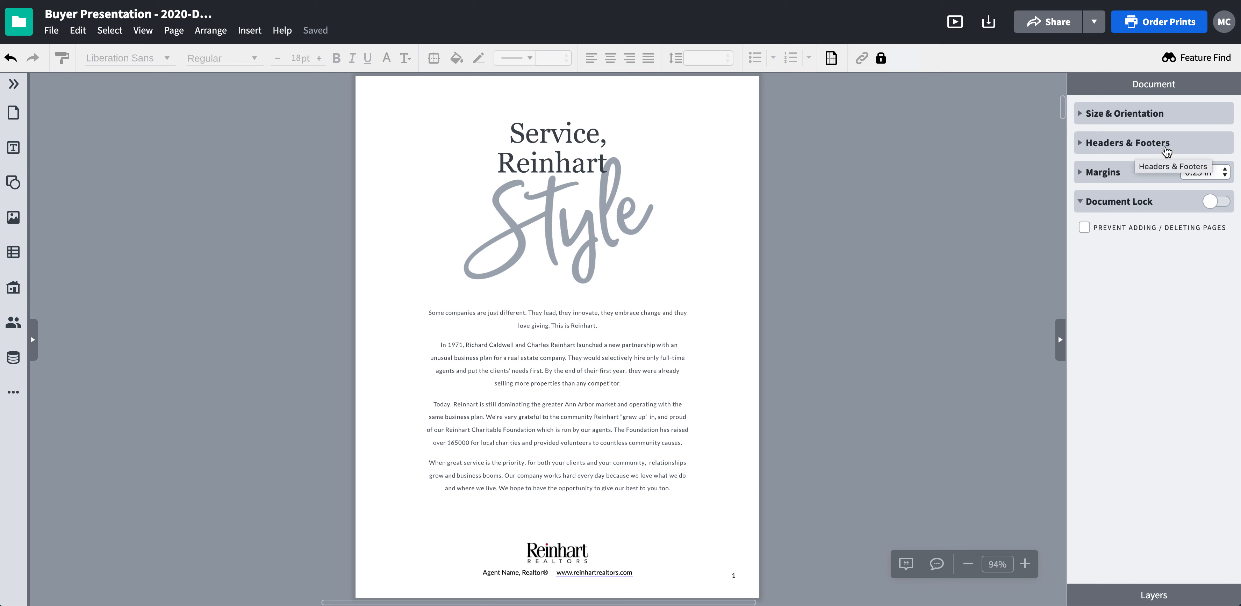
pyautogui.click(1088, 146)
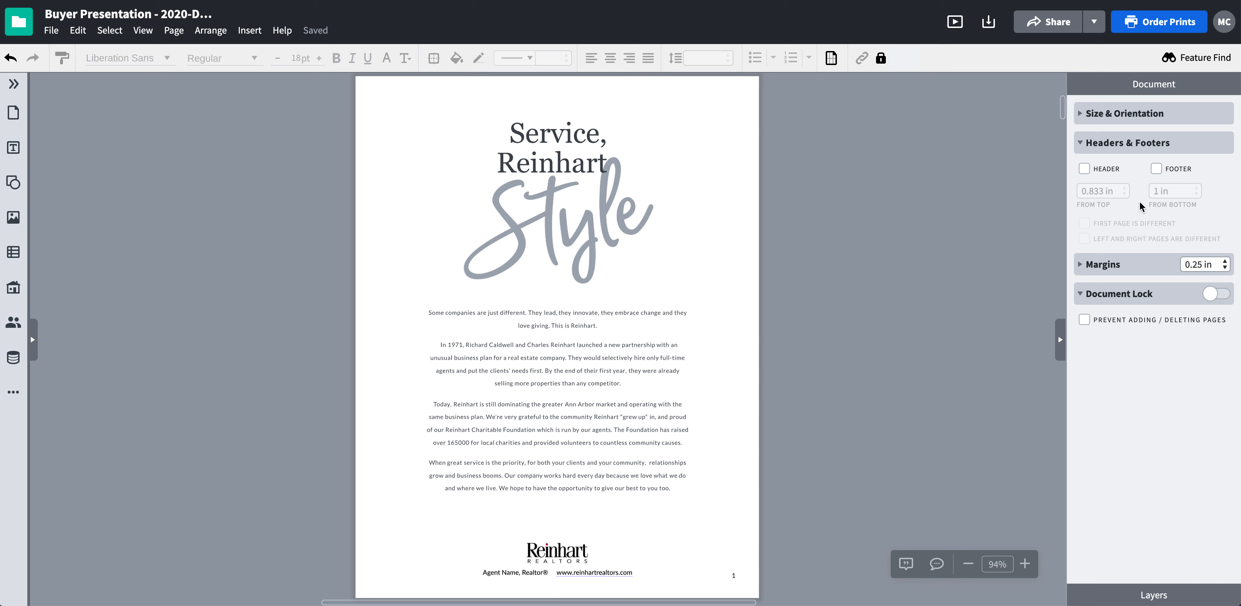
pyautogui.click(1158, 169)
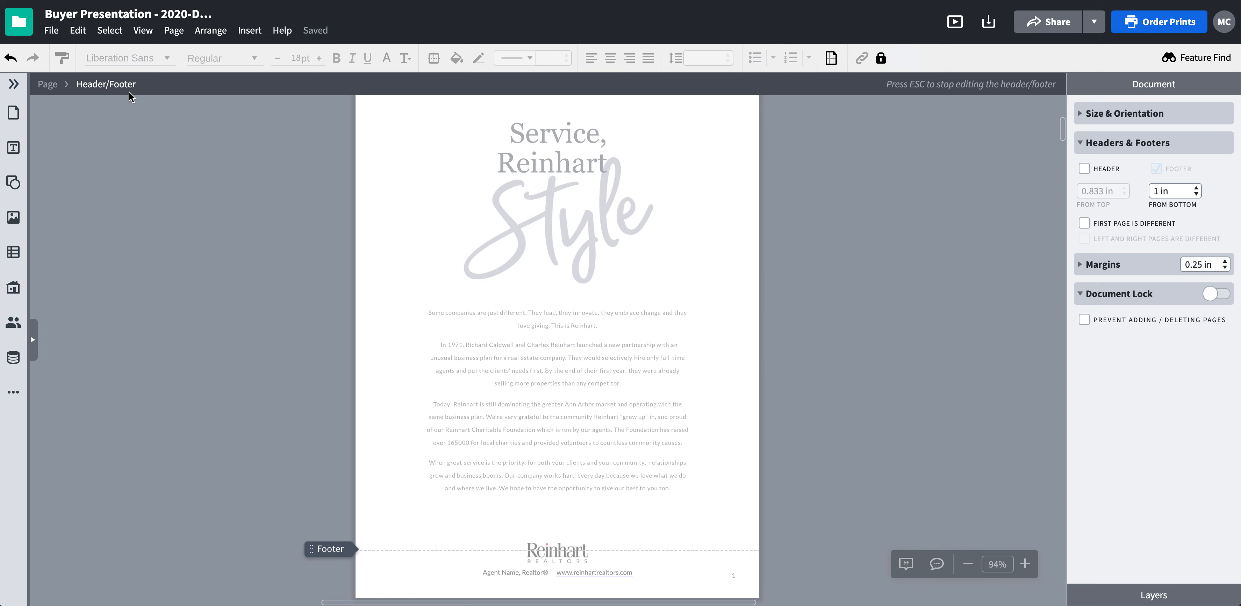
# Step: Add a heading text box in the footer beside the website address, reading "Footer Text"
pyautogui.scroll(-1, 697, 320)
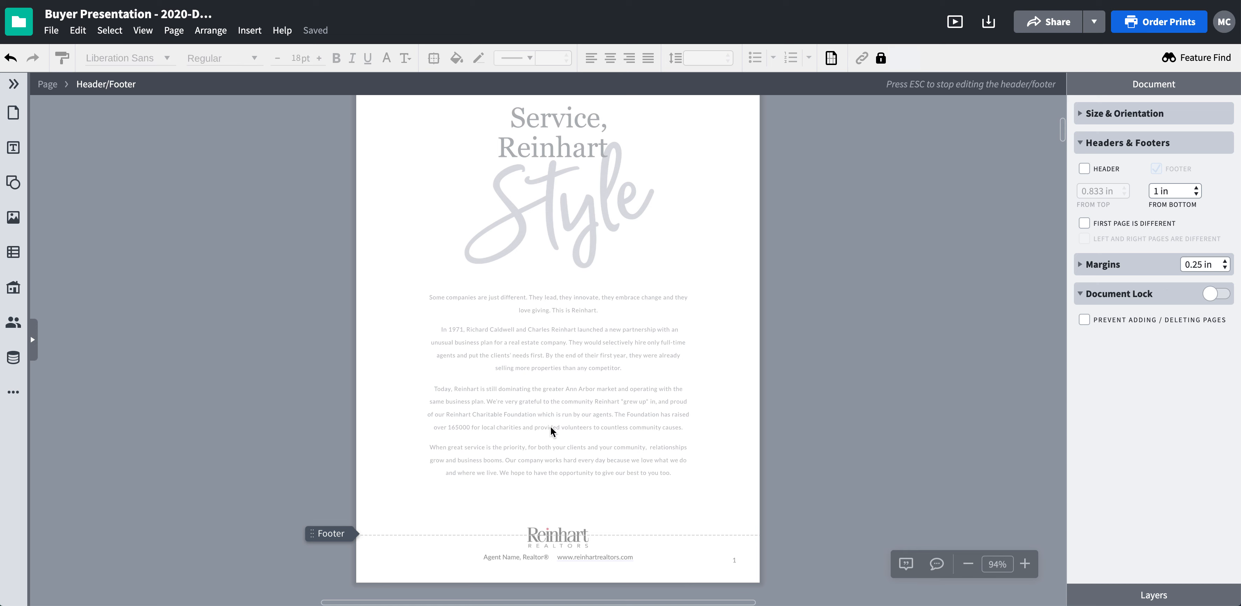
pyautogui.click(15, 149)
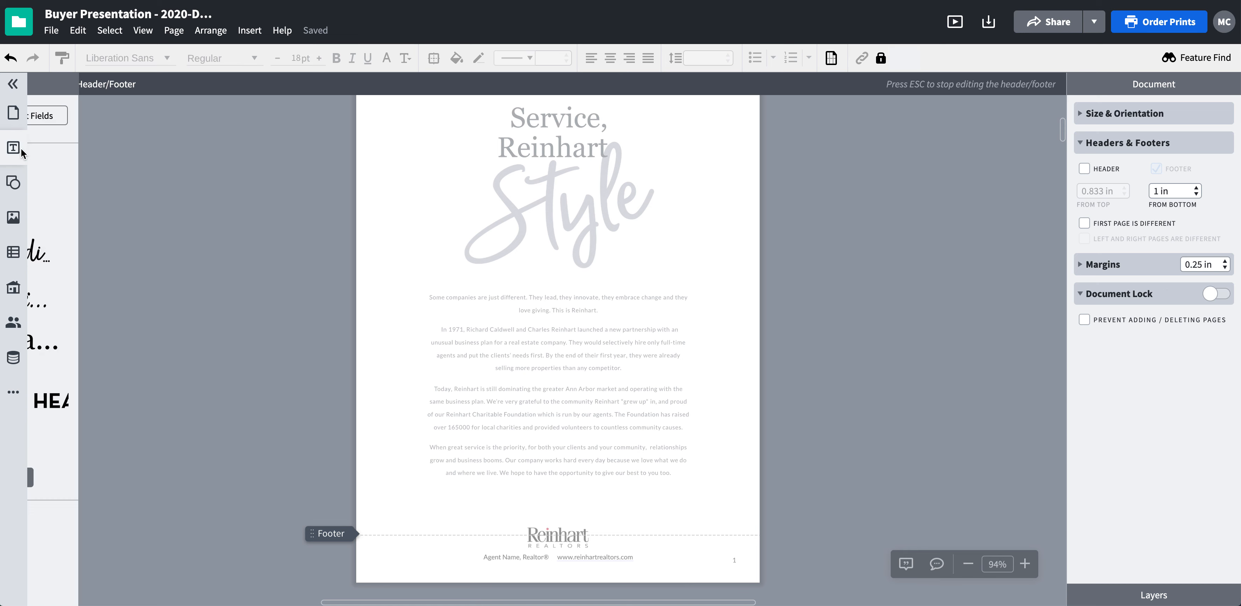
pyautogui.moveTo(50, 161); pyautogui.dragTo(680, 530)
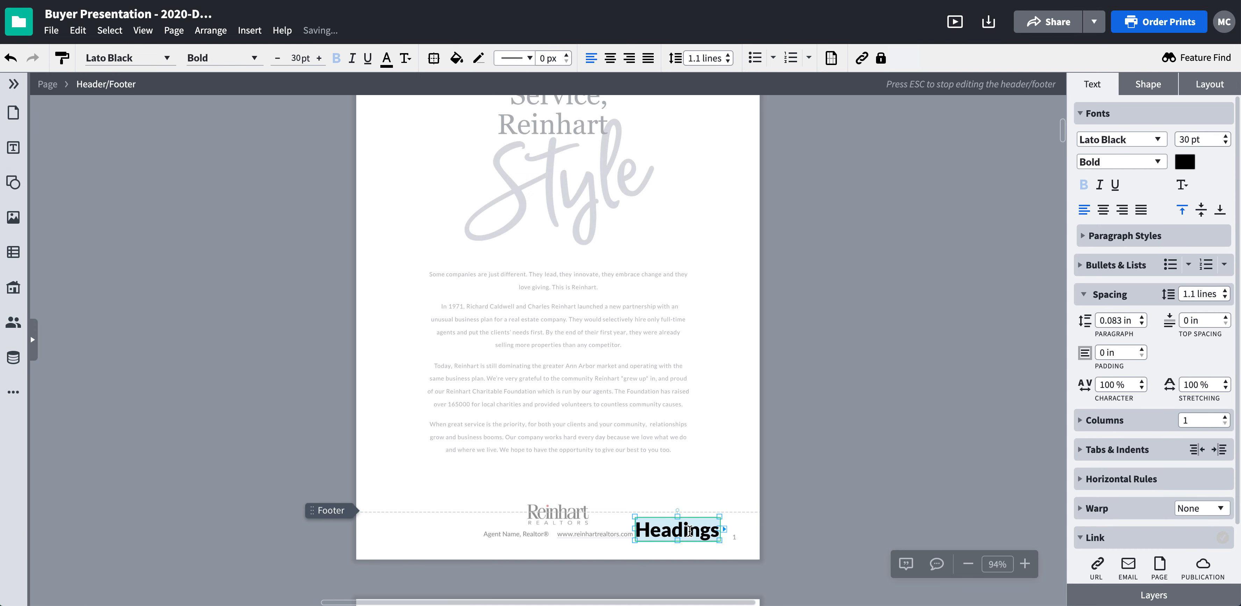
pyautogui.write('Footer Te')
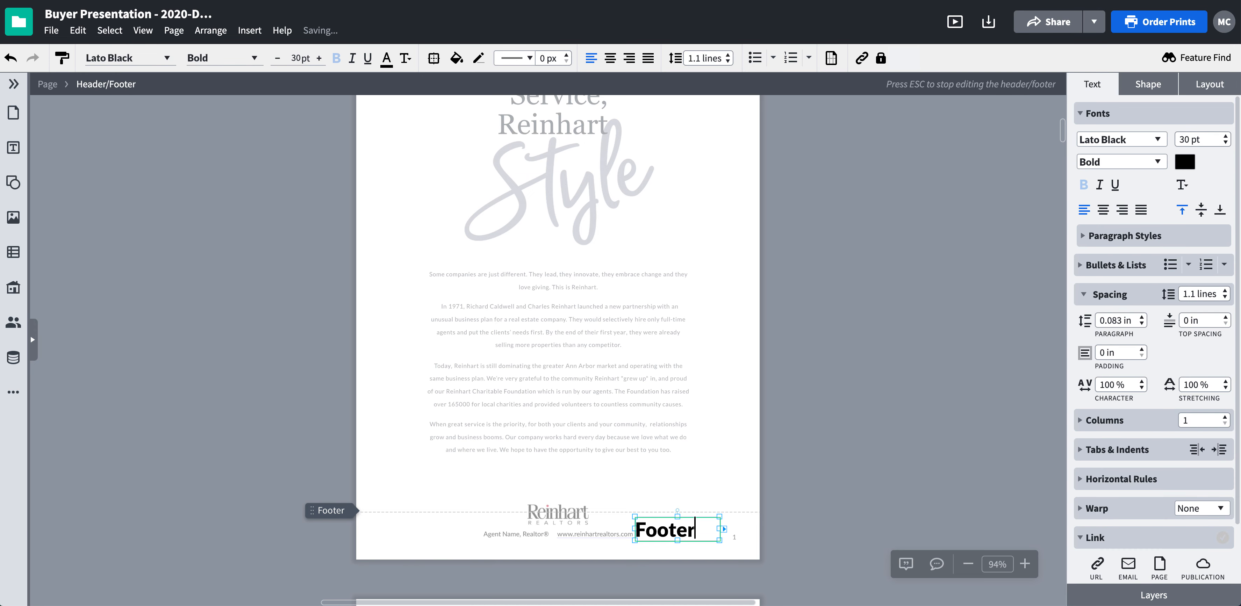
pyautogui.press('BackSpace')
pyautogui.press('BackSpace')
pyautogui.click(741, 508)
# Step: Set the "Footer Text" font size to 10 pt and move its box closer to the page number
pyautogui.click(707, 526)
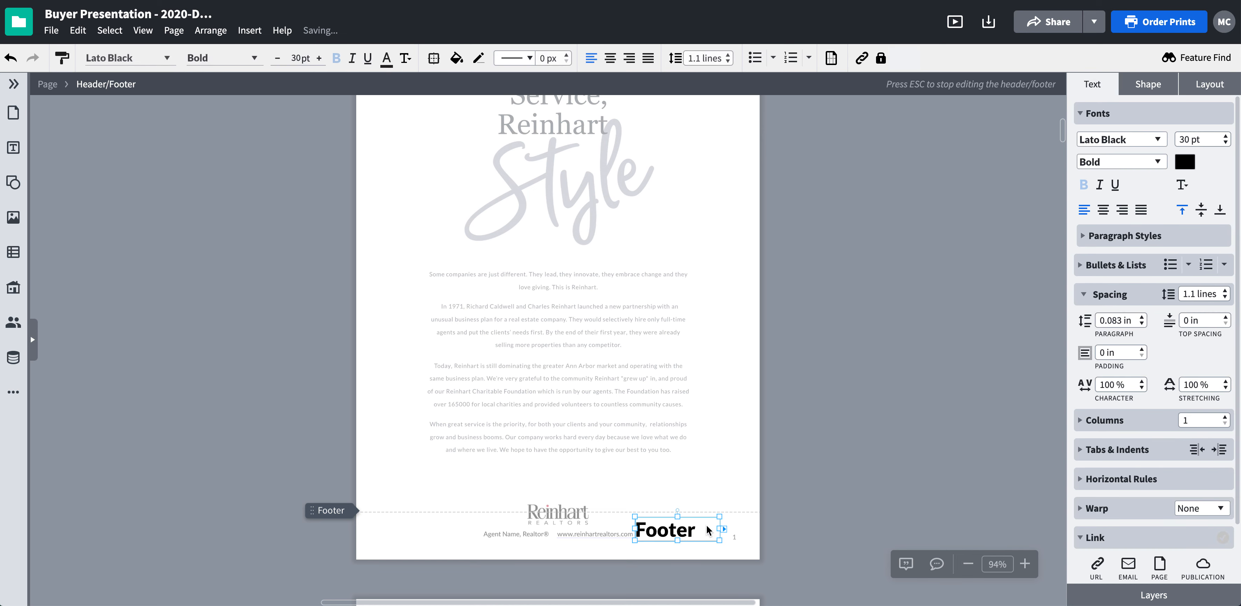
pyautogui.moveTo(1185, 139); pyautogui.dragTo(1169, 139)
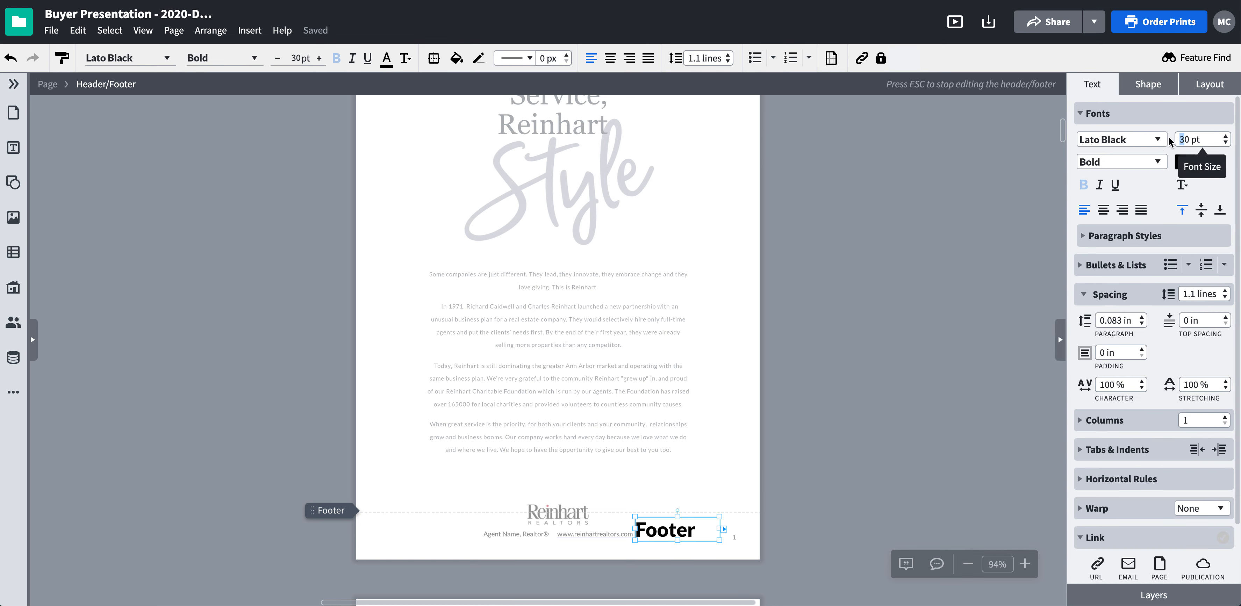
pyautogui.write('1')
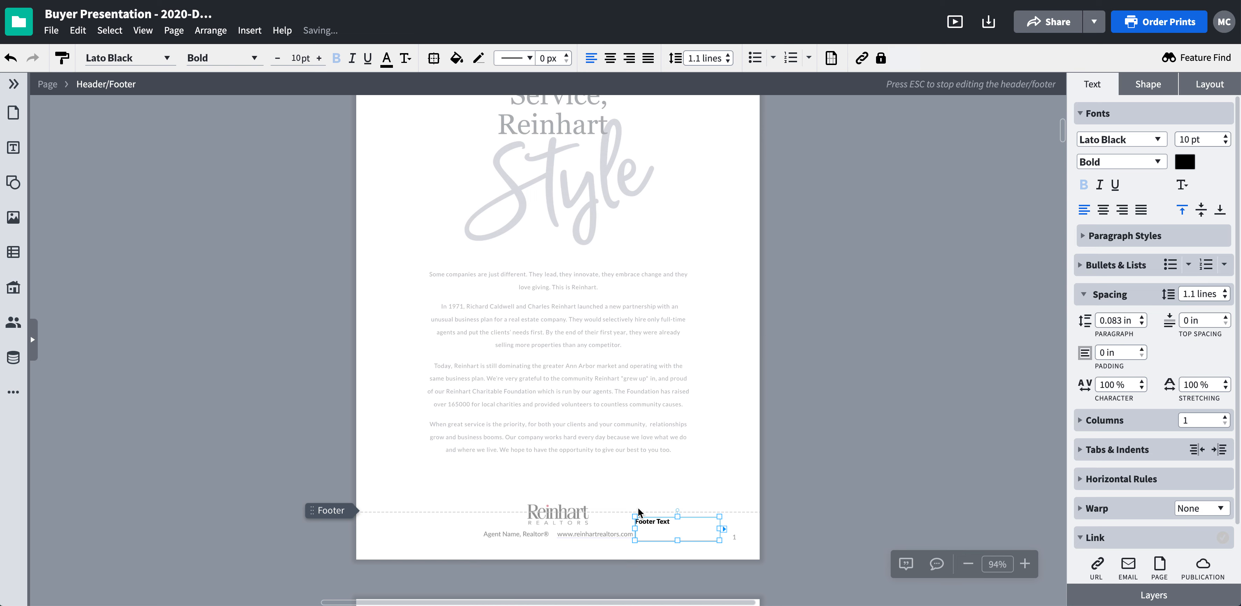
pyautogui.moveTo(633, 517); pyautogui.dragTo(667, 523)
pyautogui.click(812, 518)
pyautogui.click(712, 540)
pyautogui.click(625, 542)
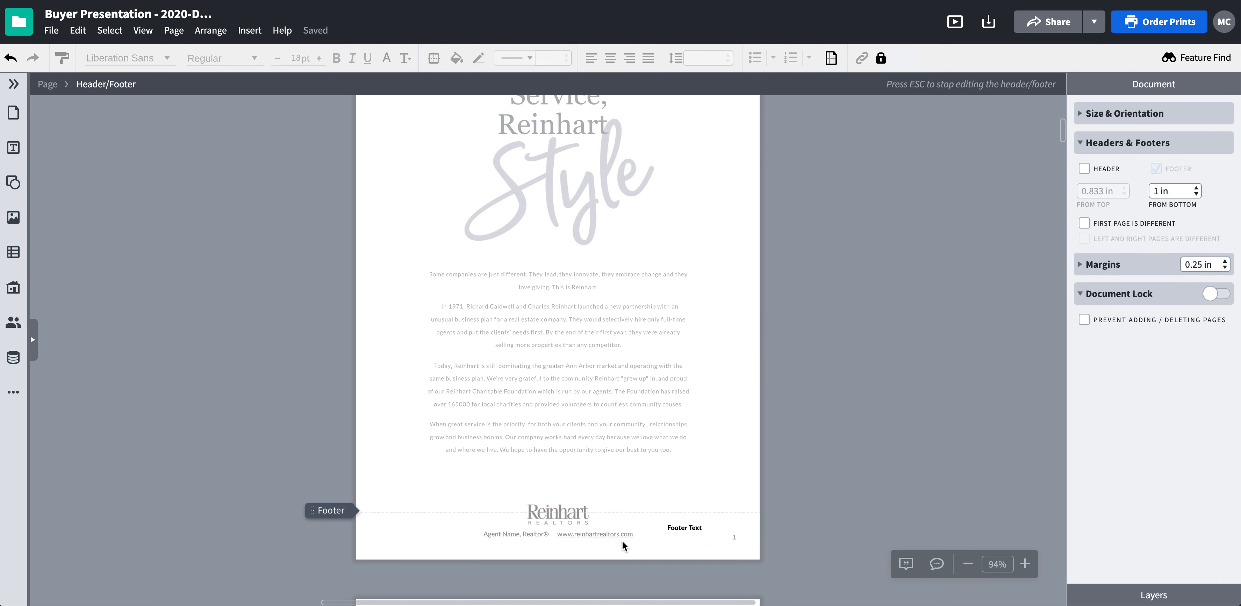
# Step: Add a small star filled with dark purple to the footer, between the website address and "Footer Text"
pyautogui.click(13, 182)
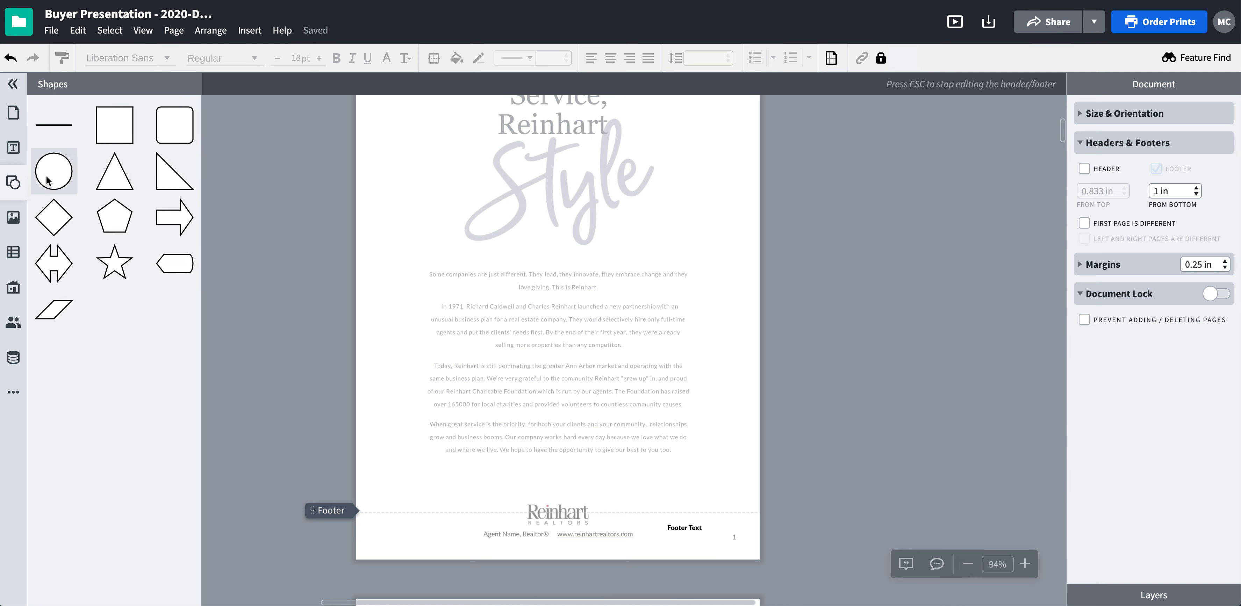
pyautogui.moveTo(115, 264); pyautogui.dragTo(644, 520)
pyautogui.moveTo(583, 467); pyautogui.dragTo(652, 536)
pyautogui.click(1219, 113)
pyautogui.click(1195, 260)
pyautogui.click(746, 515)
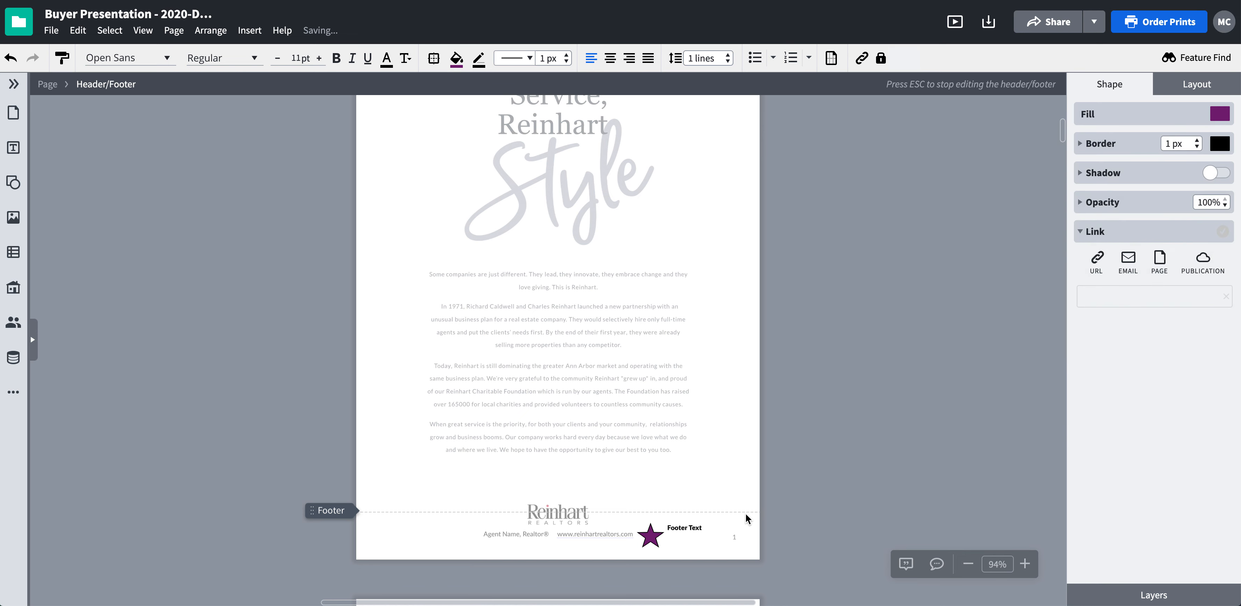
pyautogui.moveTo(688, 527); pyautogui.dragTo(656, 531)
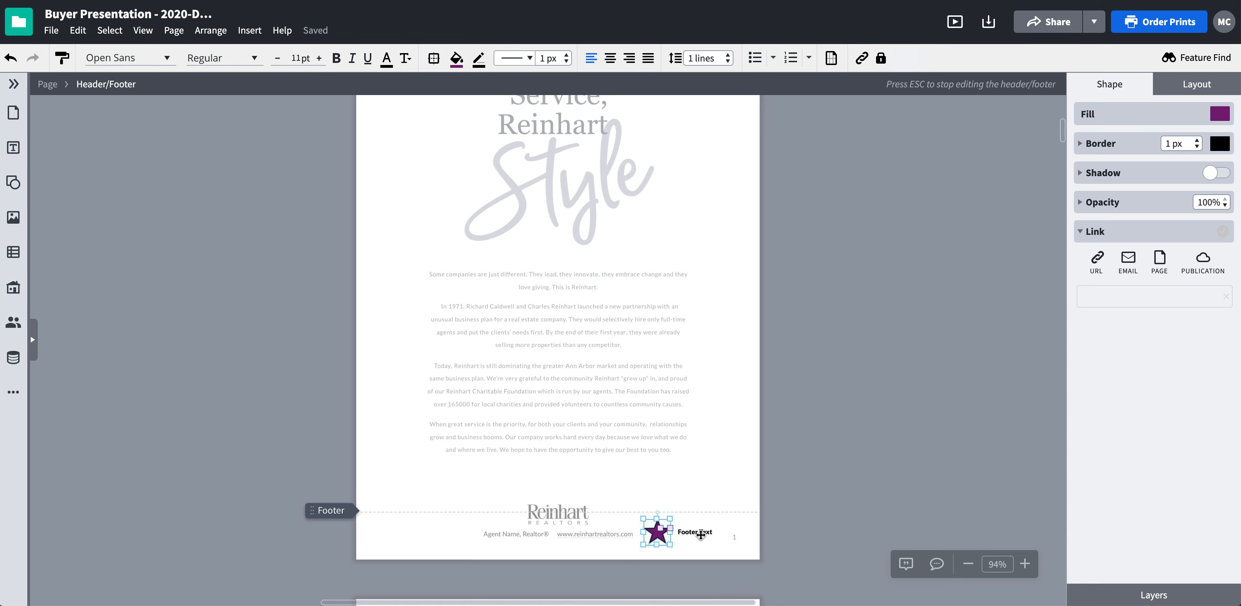
# Step: Make the first page's footer different from the other pages and return to normal page editing
pyautogui.scroll(3, 926, 257)
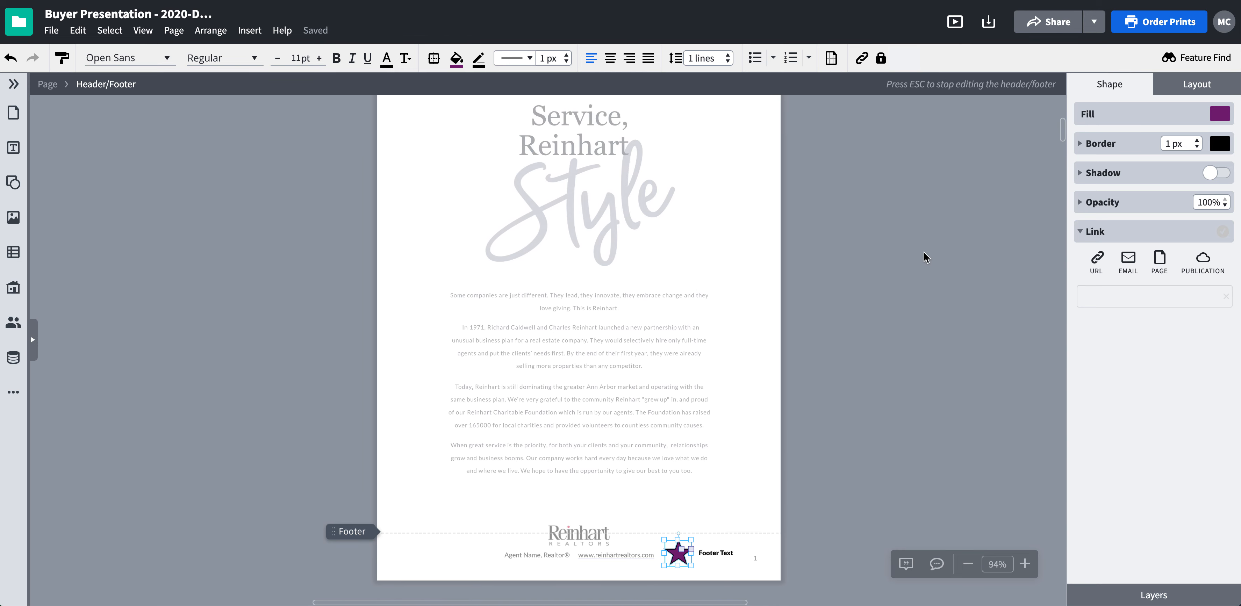
pyautogui.scroll(10, 685, 433)
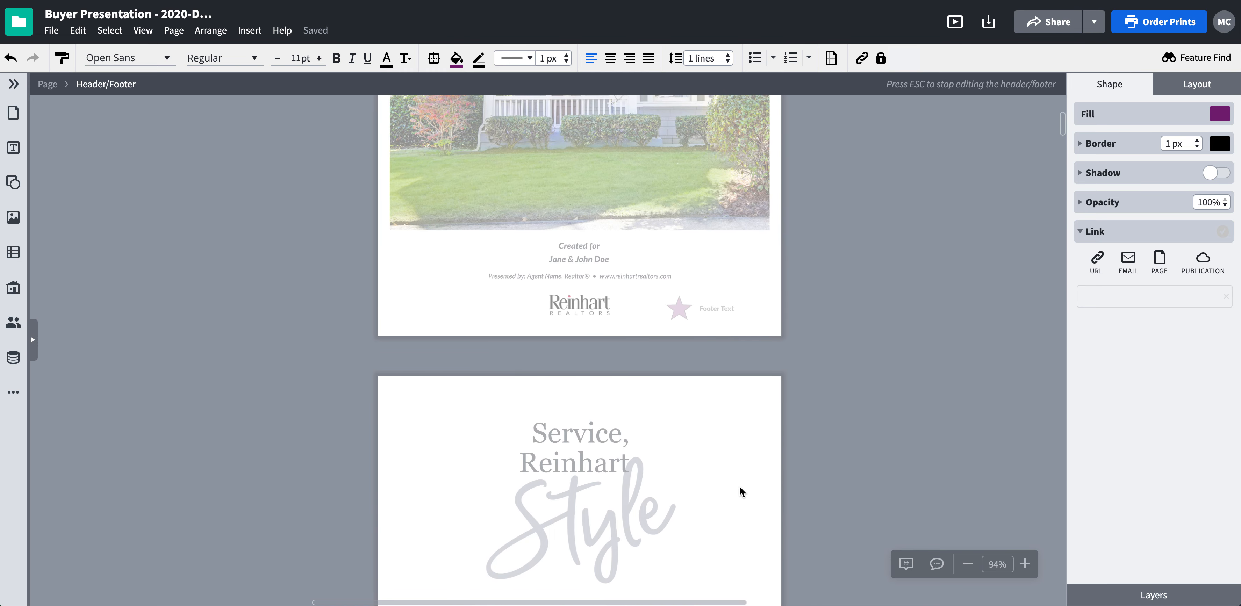
pyautogui.scroll(-6, 737, 483)
pyautogui.scroll(1, 737, 482)
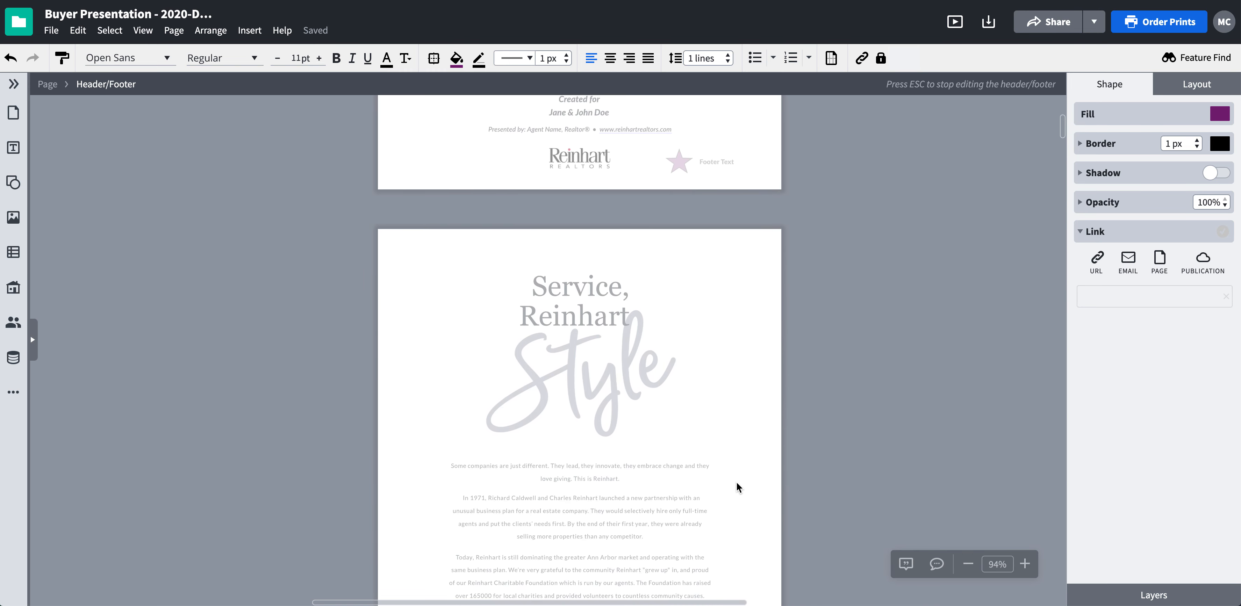
pyautogui.click(984, 185)
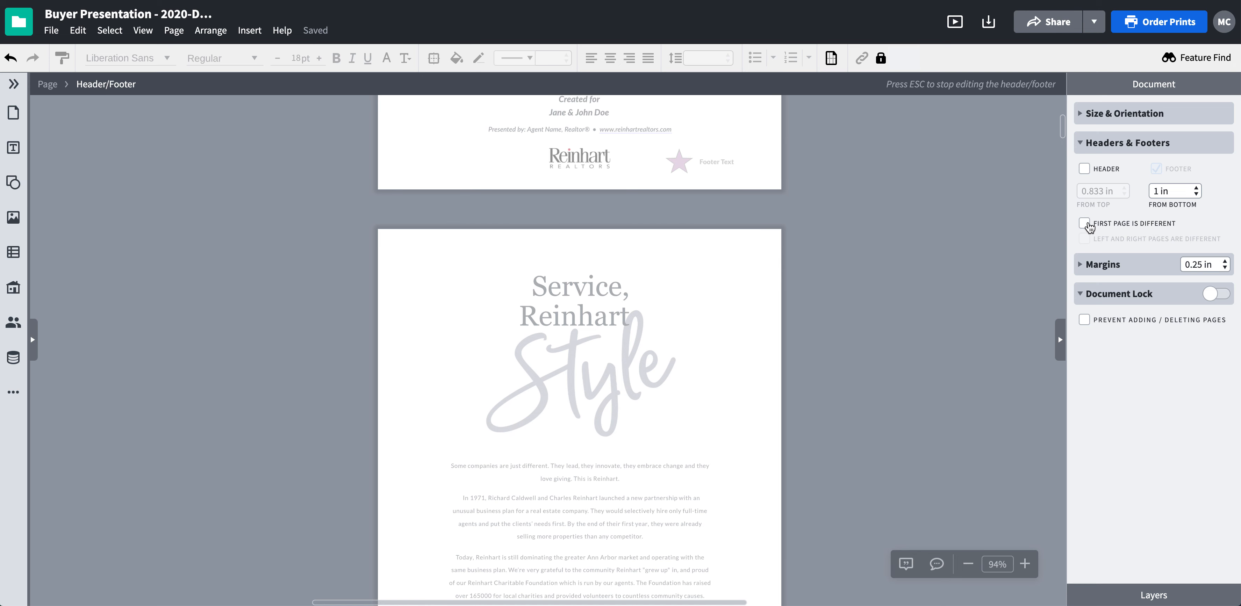
pyautogui.click(1085, 224)
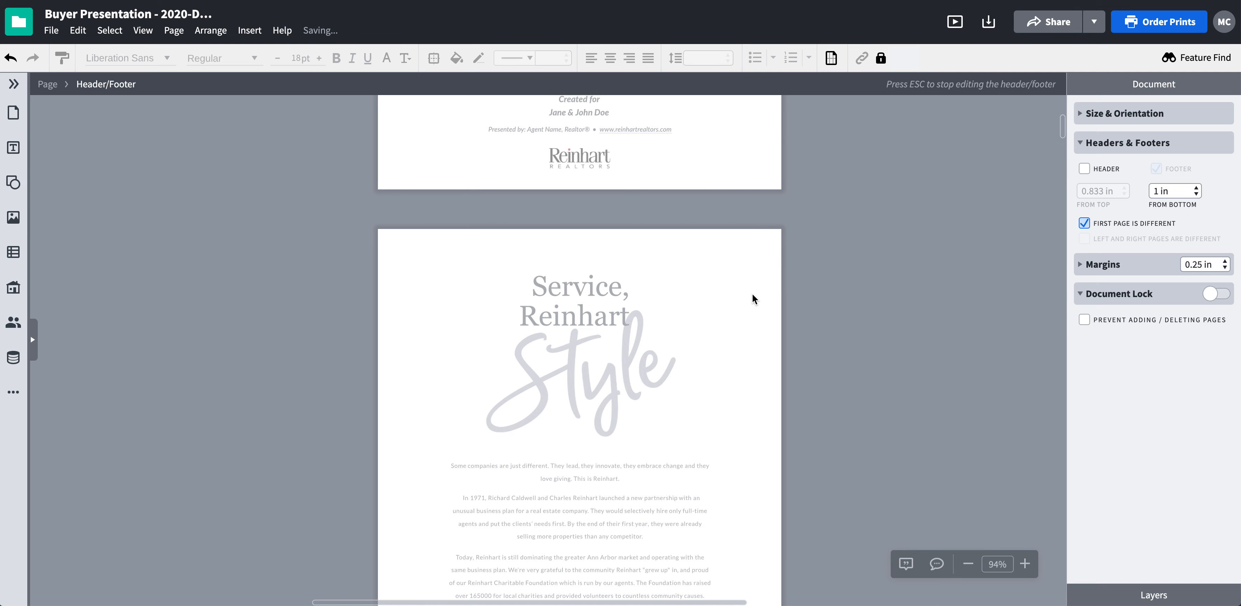
pyautogui.scroll(-5, 742, 307)
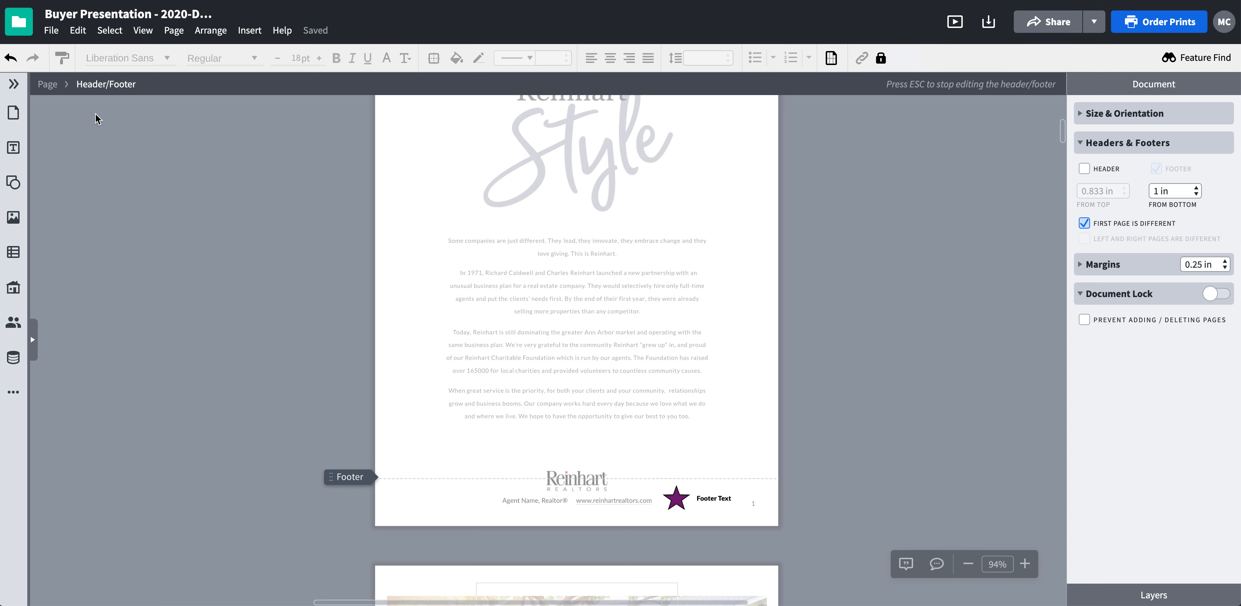
pyautogui.click(48, 85)
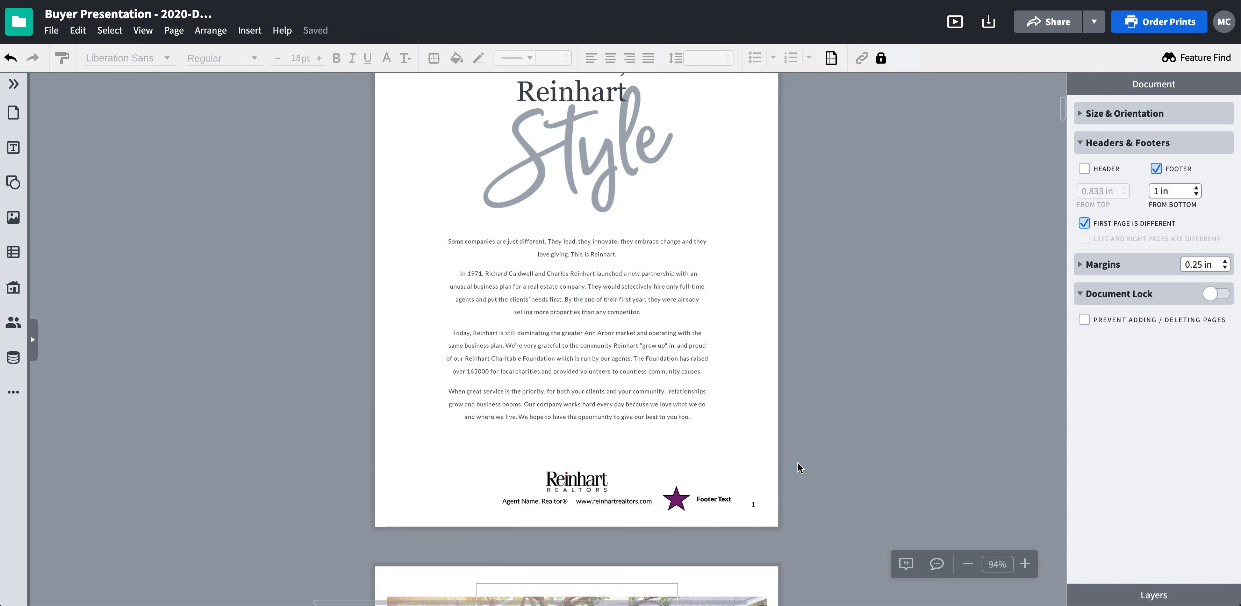
# Step: Examine the star and "Footer Text" footer on the pages following the cover
pyautogui.scroll(1, 826, 448)
pyautogui.click(637, 381)
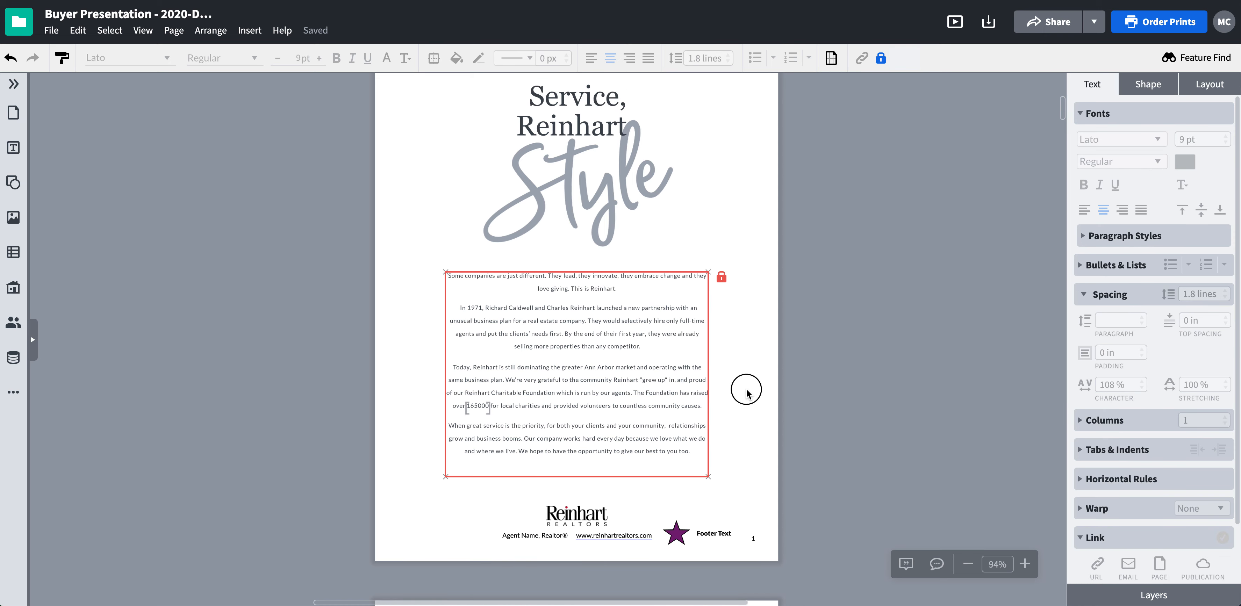
pyautogui.click(762, 419)
pyautogui.scroll(-5, 763, 418)
pyautogui.scroll(-6, 763, 418)
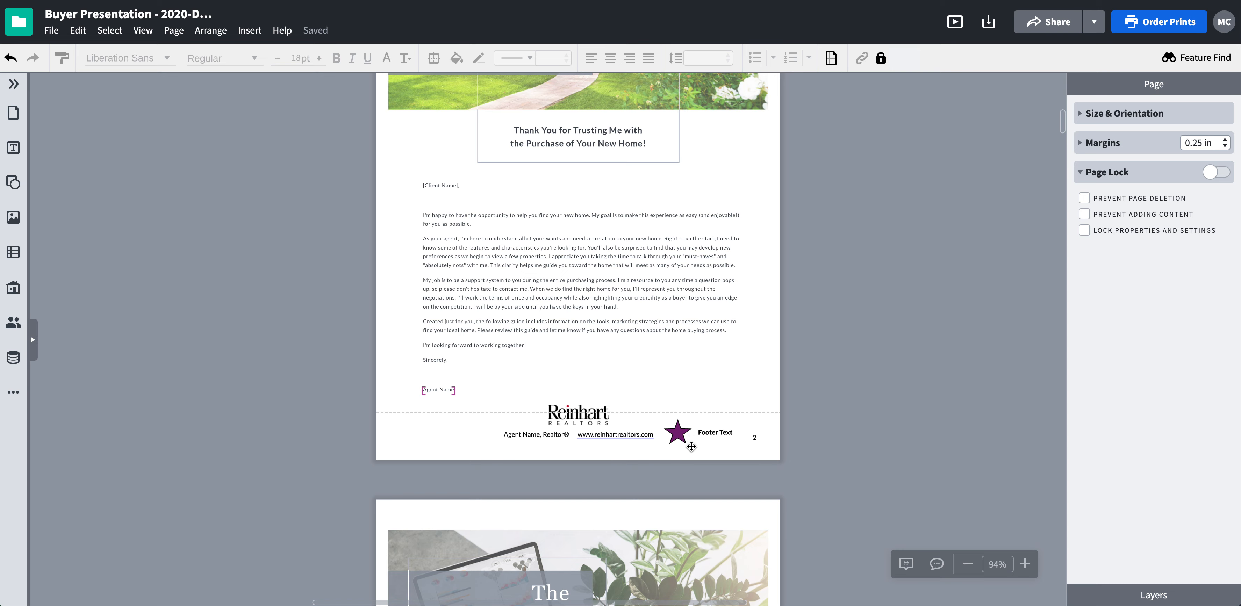
pyautogui.scroll(-5, 706, 514)
pyautogui.scroll(-3, 706, 513)
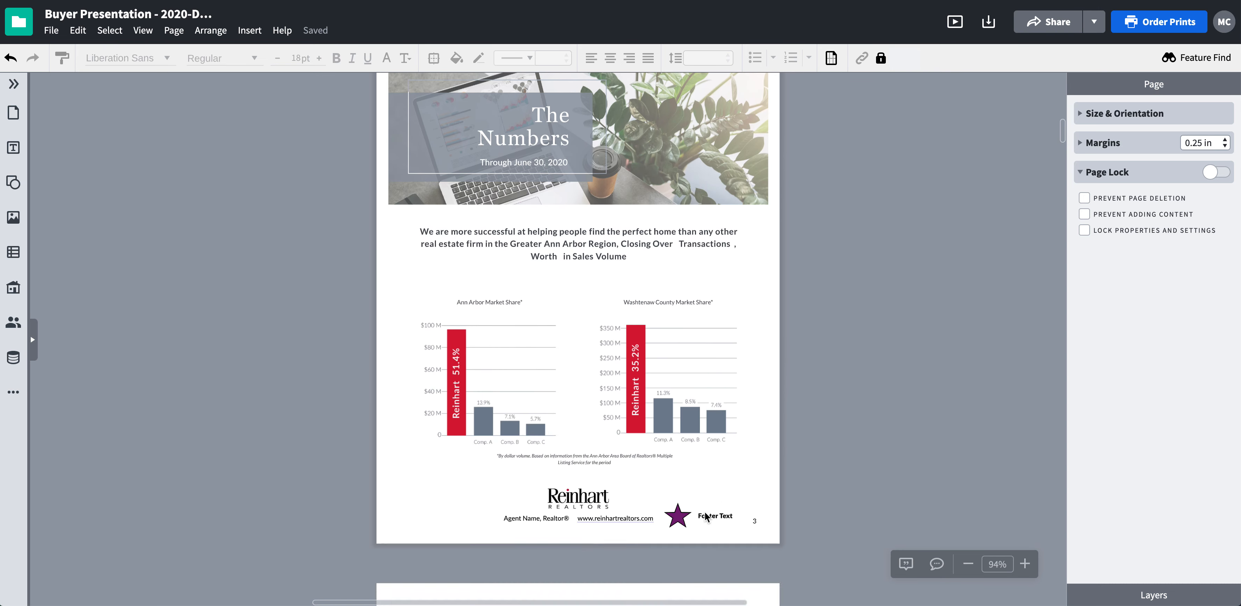
pyautogui.scroll(12, 705, 513)
pyautogui.scroll(6, 705, 512)
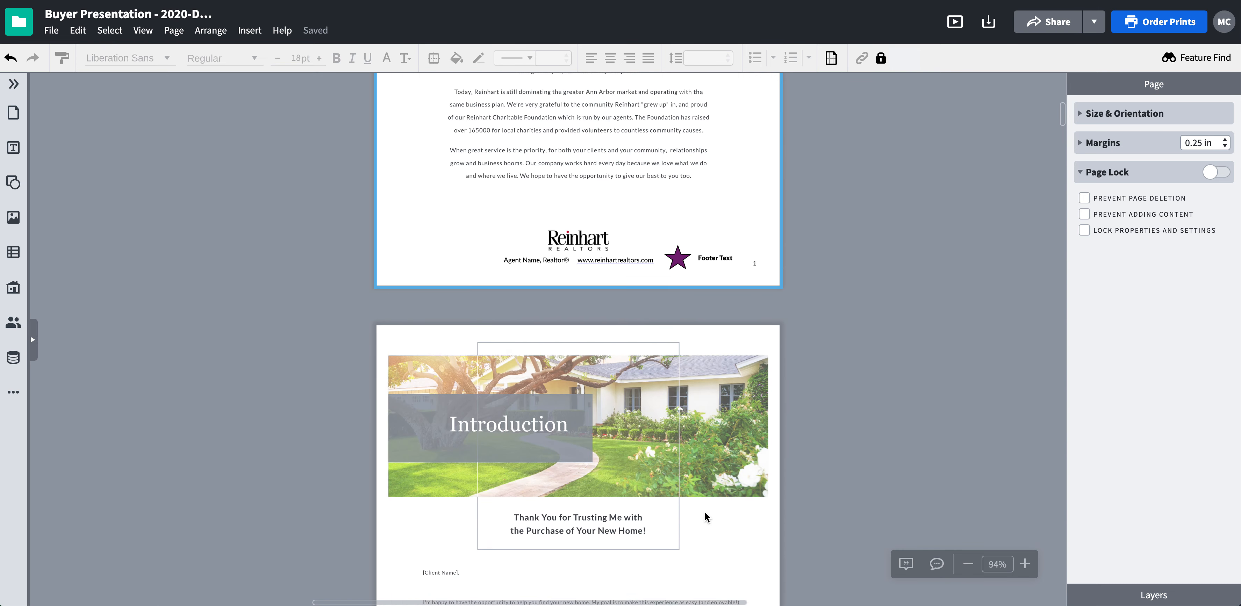
# Step: Reopen the footer for editing and try heights of about 1.353 in and 0.5 in, ending with 1 in from the bottom
pyautogui.doubleClick(713, 419)
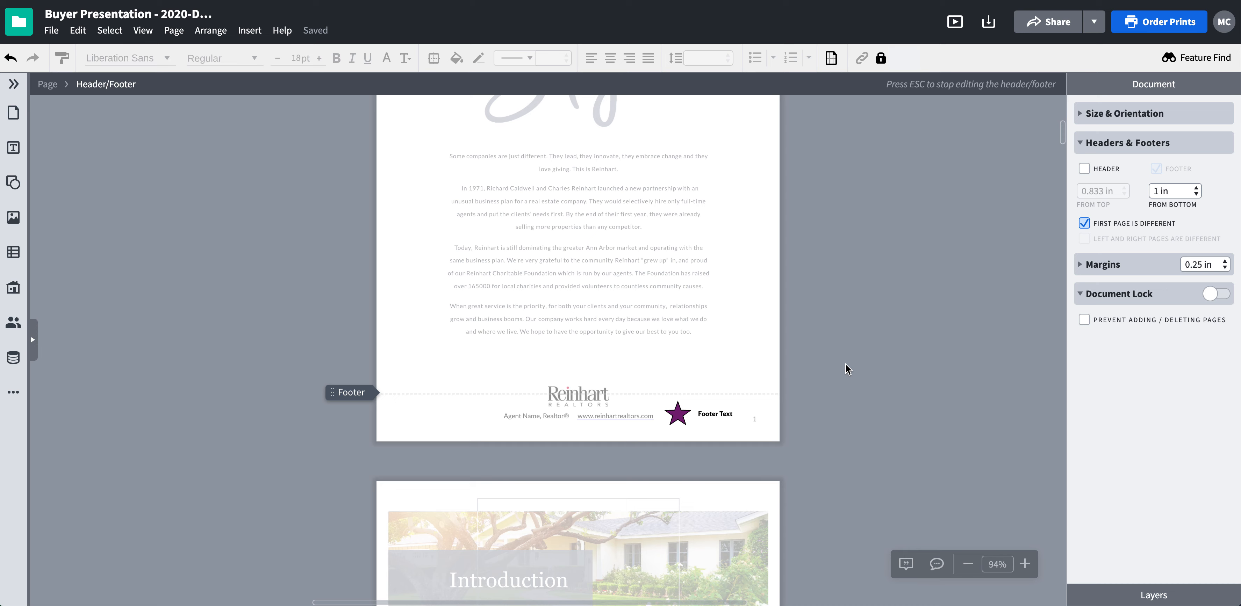
pyautogui.moveTo(436, 398); pyautogui.dragTo(436, 377)
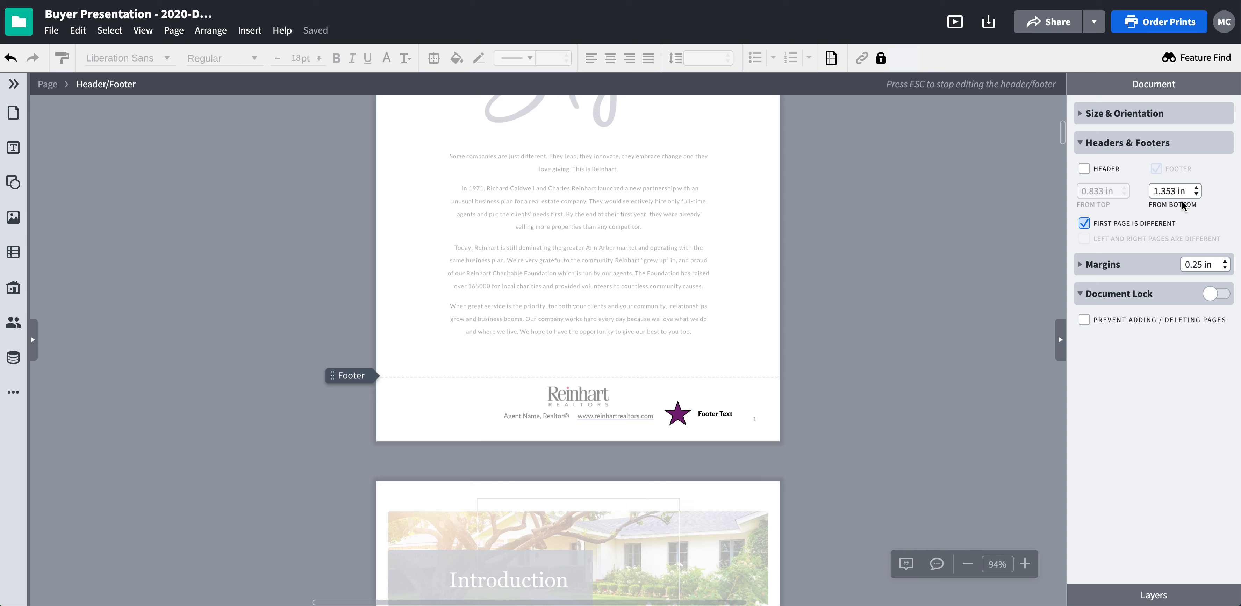
pyautogui.moveTo(1177, 191); pyautogui.dragTo(1151, 194)
pyautogui.write('.5')
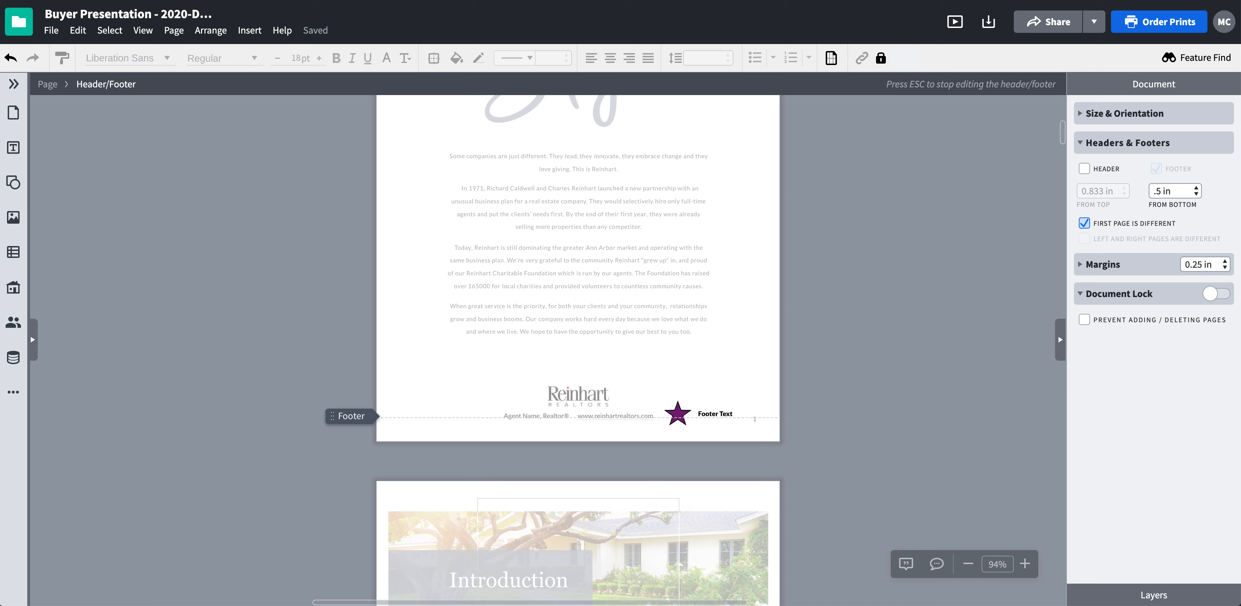
pyautogui.moveTo(1172, 190); pyautogui.dragTo(1151, 192)
pyautogui.write('1')
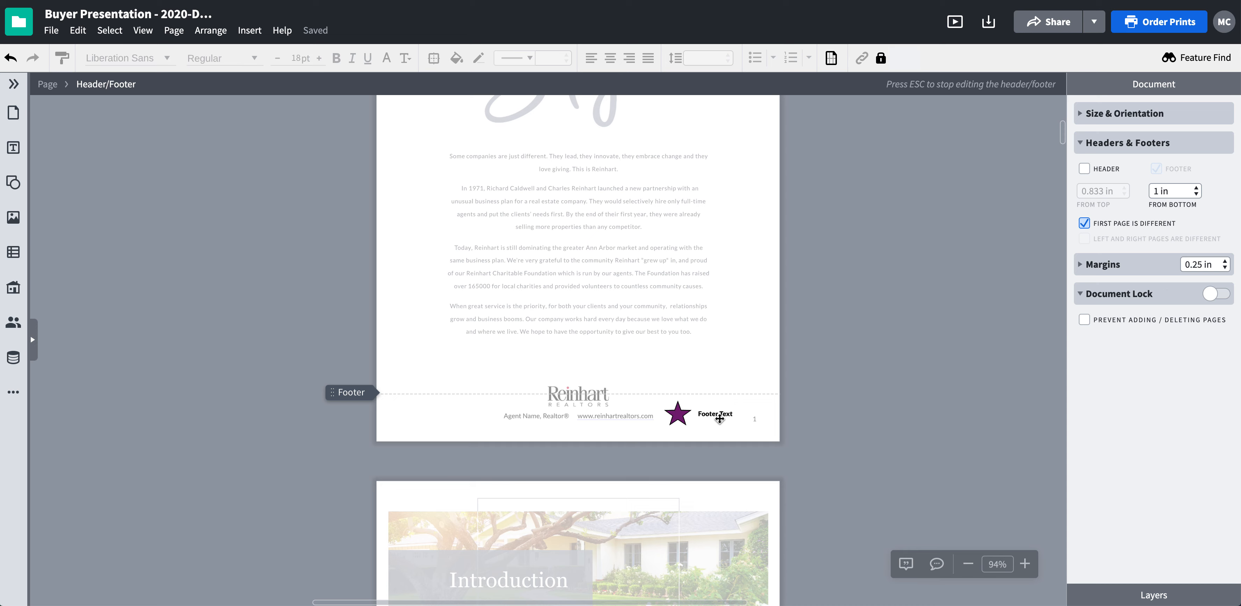
pyautogui.click(684, 419)
pyautogui.press('Delete')
pyautogui.hotkey('ctrl', 'z')
# Step: Move the purple star to the left end of the footer and return to normal page editing
pyautogui.click(686, 412)
pyautogui.moveTo(678, 415); pyautogui.dragTo(422, 416)
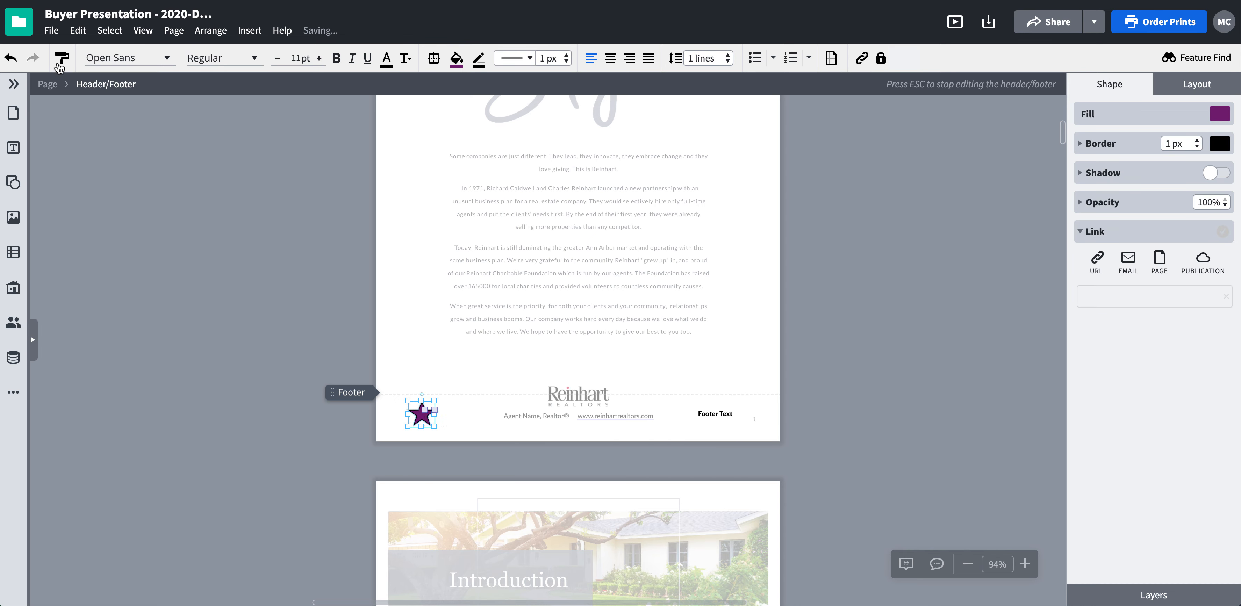
pyautogui.click(47, 85)
# Step: Examine the star's new footer position across the pages following the cover
pyautogui.scroll(-9, 728, 368)
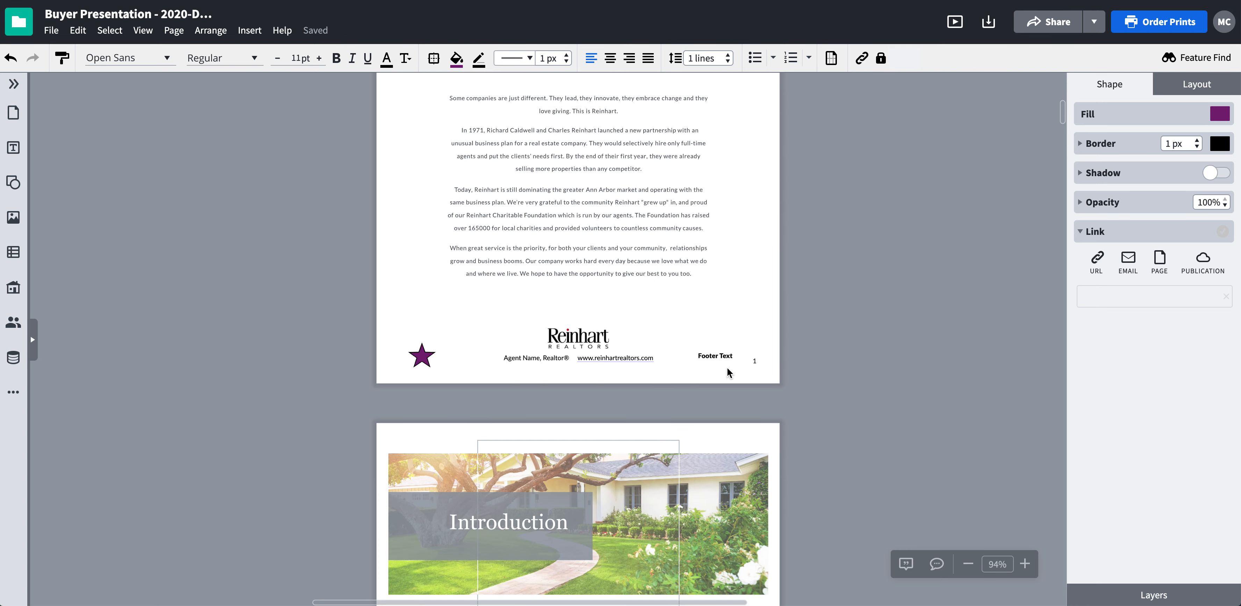
pyautogui.scroll(-5, 728, 368)
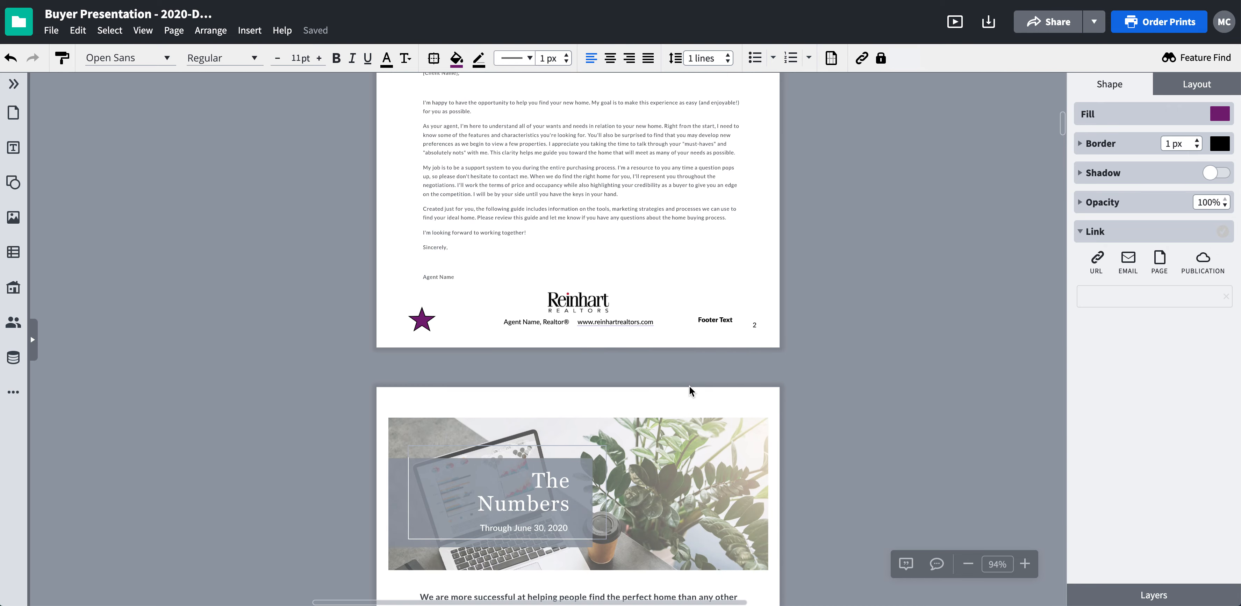
pyautogui.scroll(-10, 690, 387)
pyautogui.scroll(20, 669, 424)
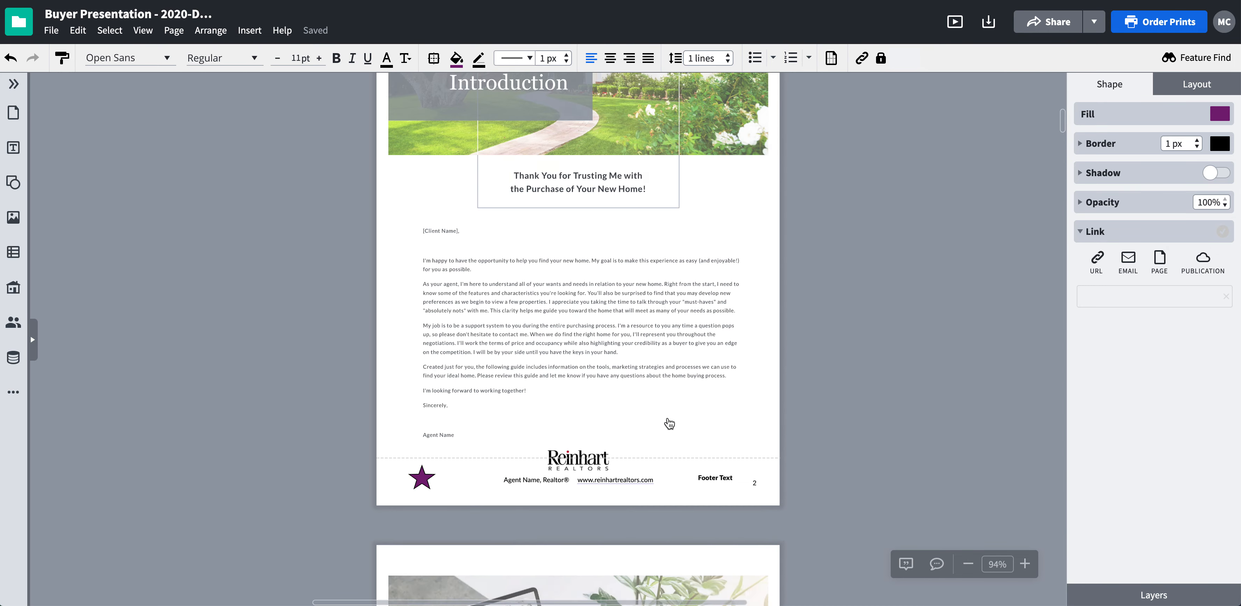
pyautogui.scroll(3, 669, 423)
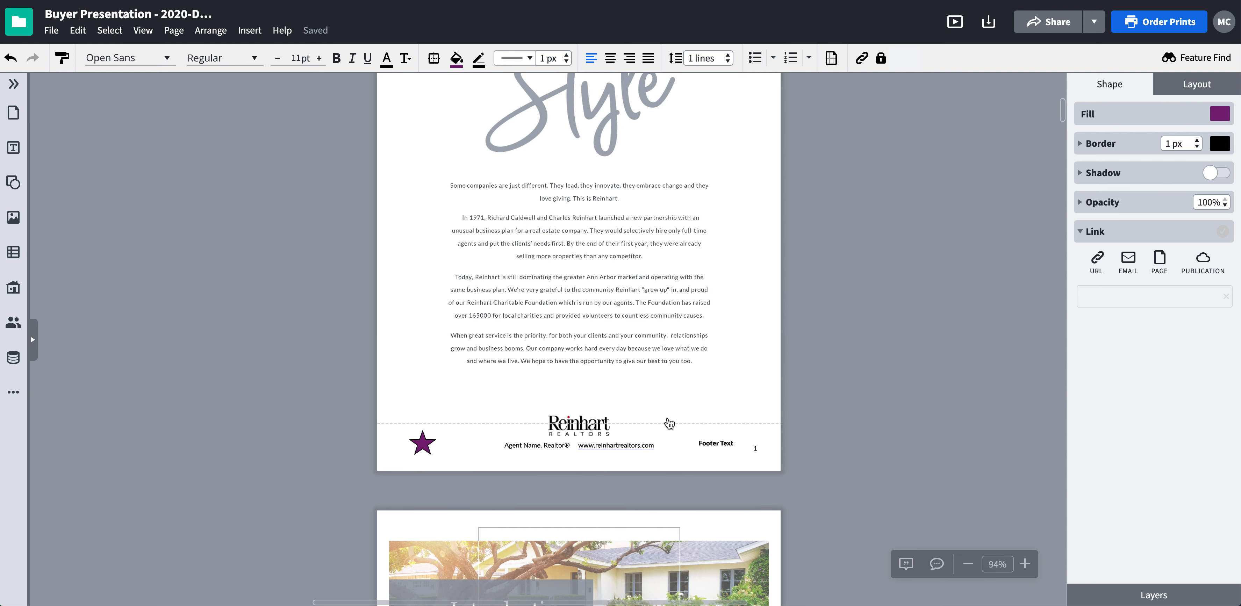
pyautogui.scroll(1, 696, 435)
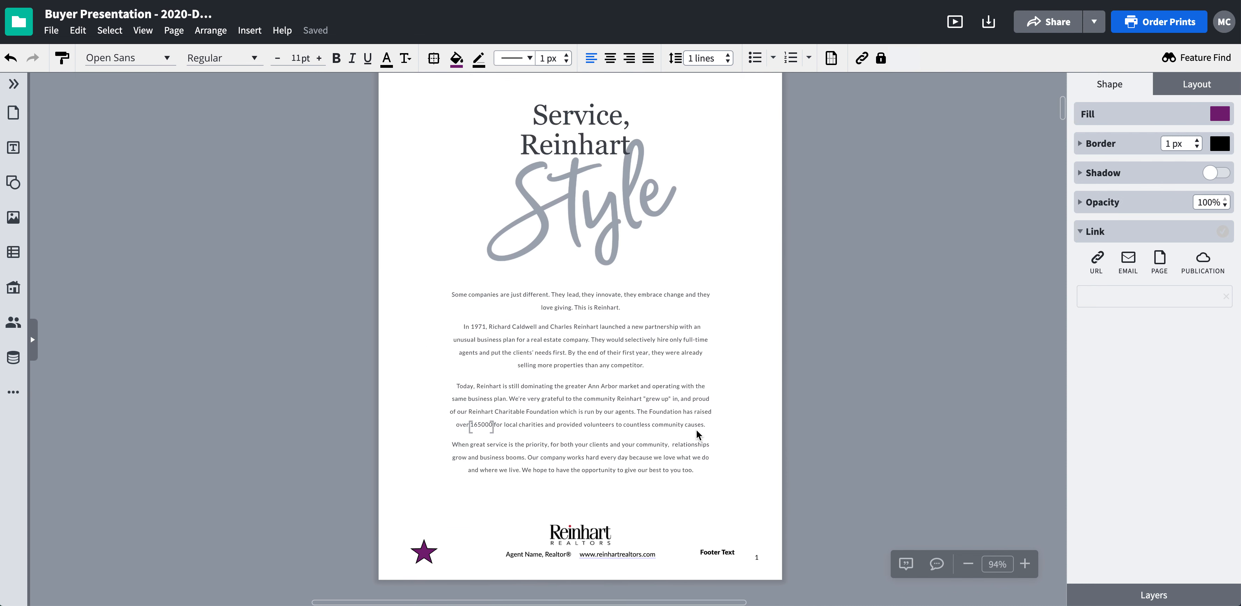
pyautogui.scroll(-1, 702, 443)
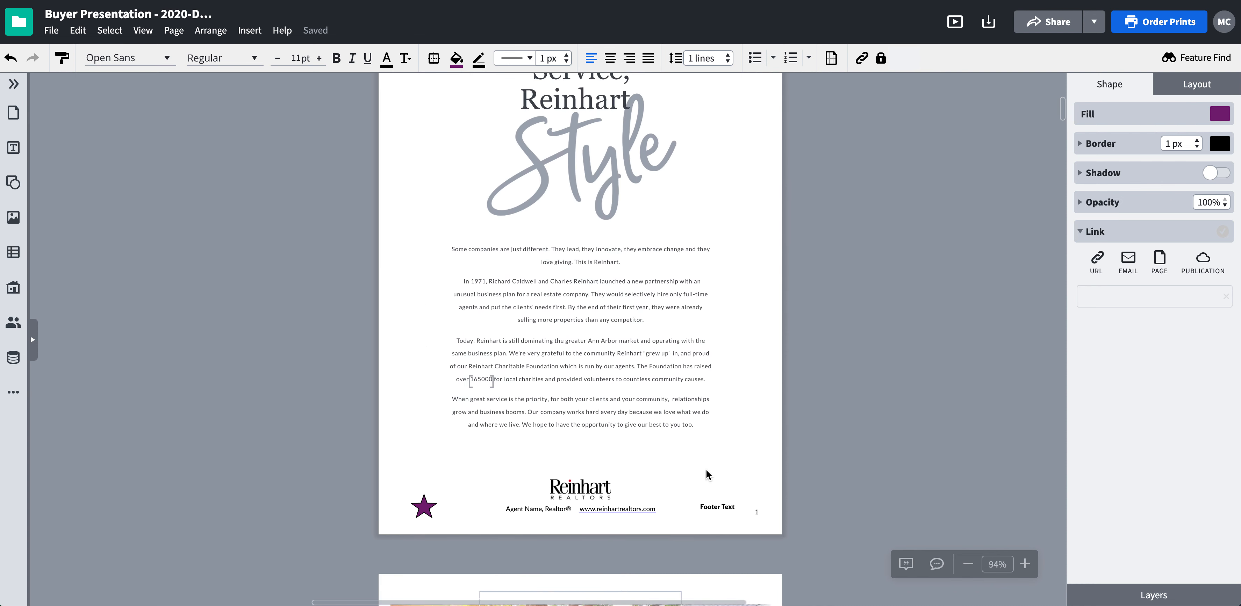
# Step: Reopen the footer for editing and enable a header for the document
pyautogui.doubleClick(718, 509)
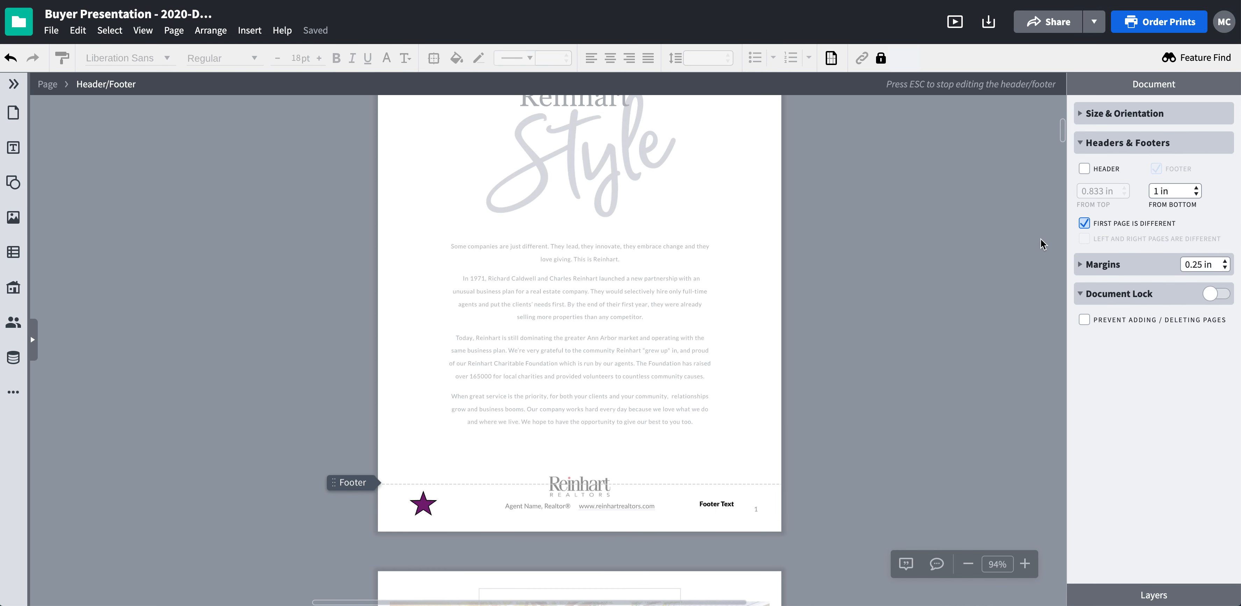
pyautogui.click(1084, 169)
pyautogui.scroll(2, 664, 239)
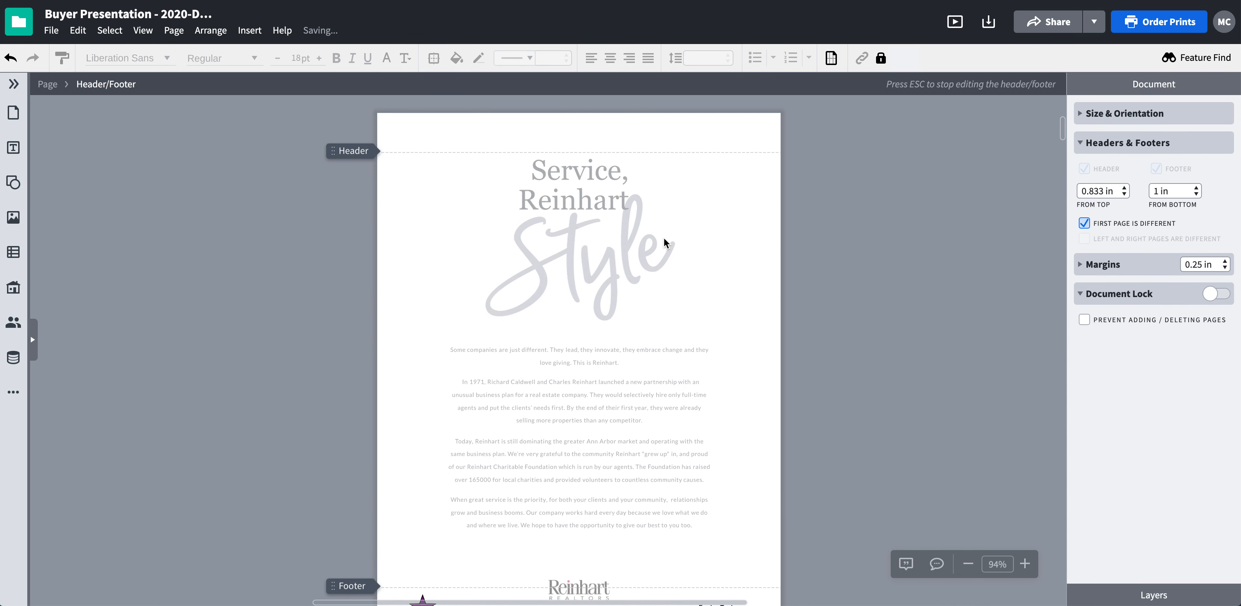
pyautogui.scroll(1, 664, 239)
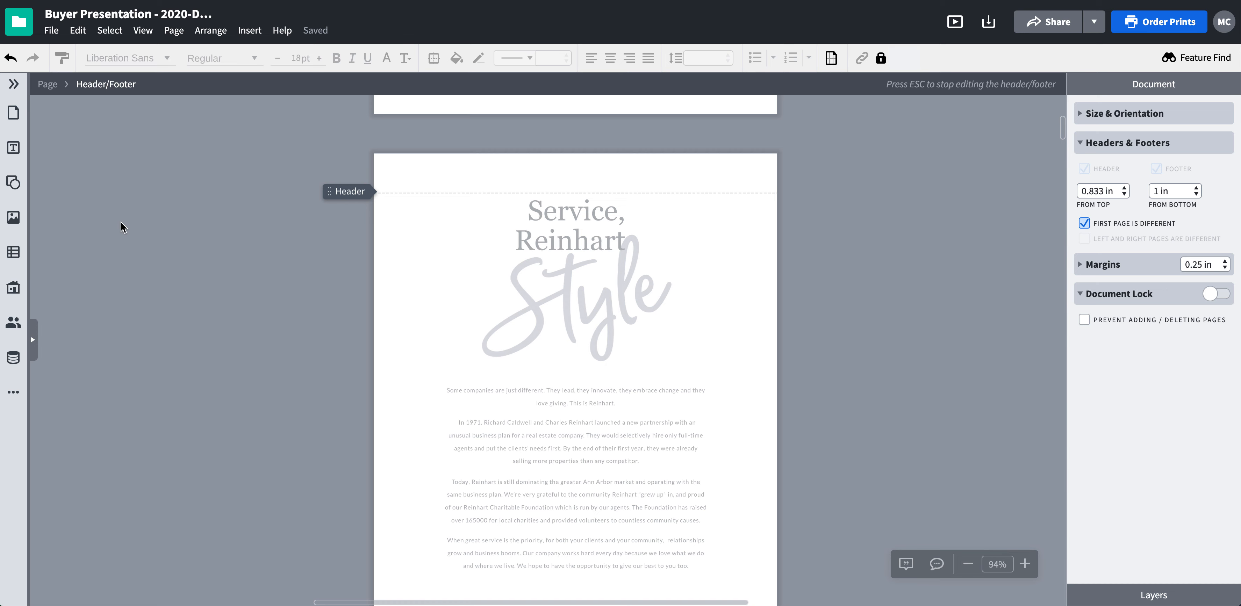
# Step: Add a pentagon at the left end of the header and shrink it to fit within the header area
pyautogui.click(13, 182)
pyautogui.moveTo(176, 210); pyautogui.dragTo(425, 179)
pyautogui.click(469, 222)
pyautogui.click(432, 177)
pyautogui.moveTo(470, 219); pyautogui.dragTo(423, 173)
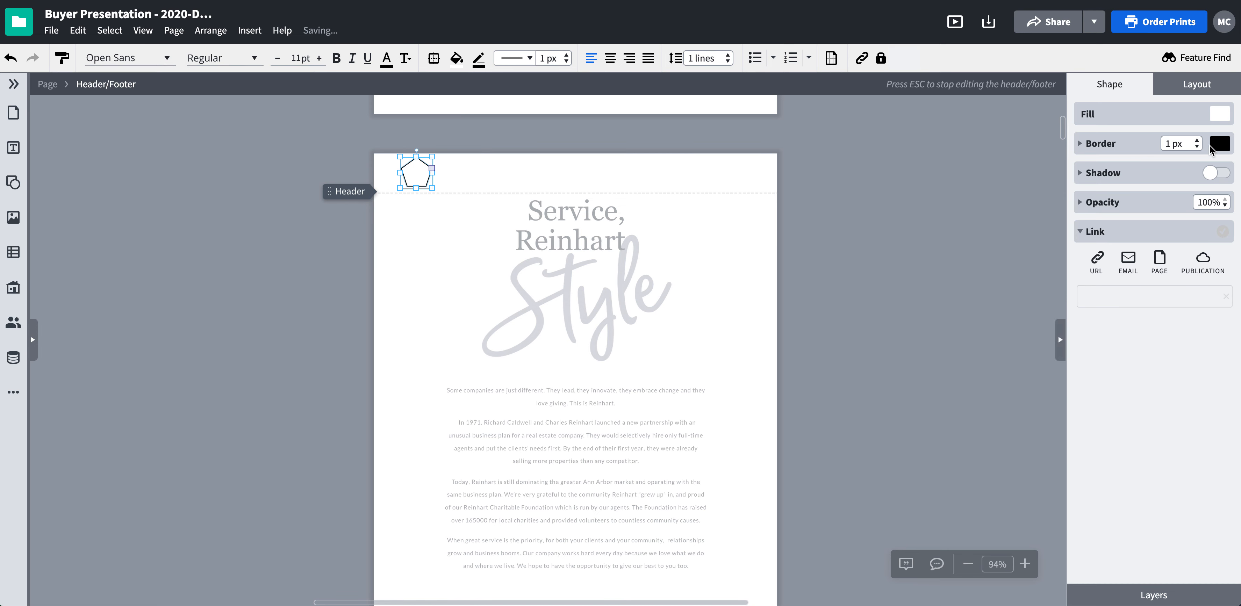
# Step: Fill the header pentagon with dark navy blue from the document colors and return to normal page editing
pyautogui.click(1216, 123)
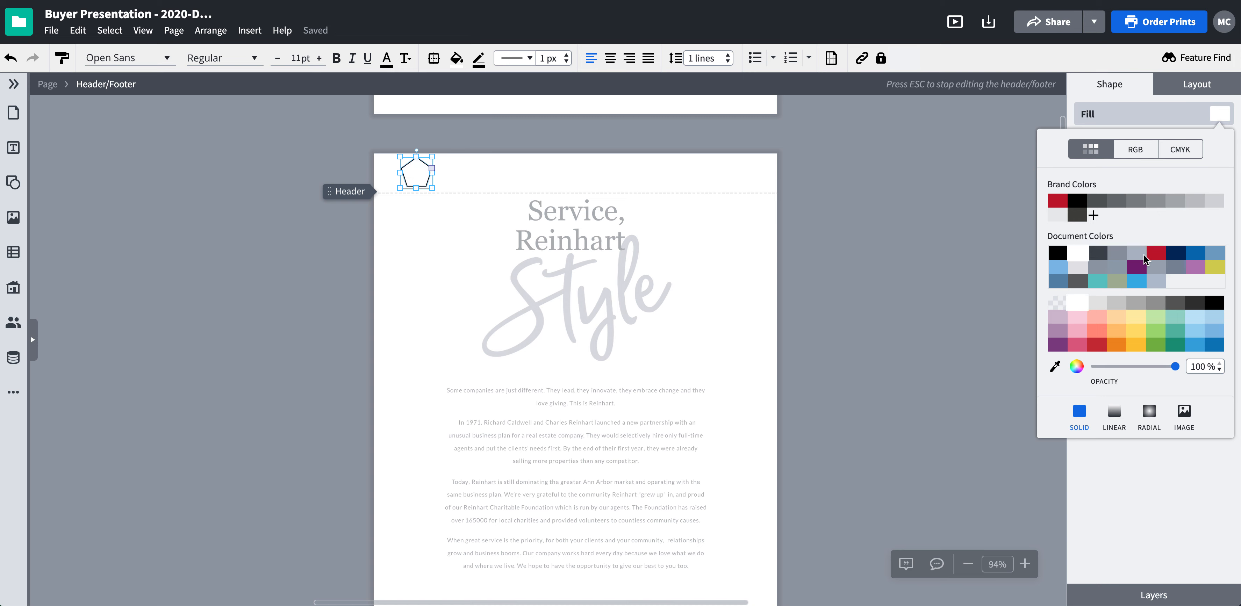
pyautogui.click(1166, 256)
pyautogui.click(429, 224)
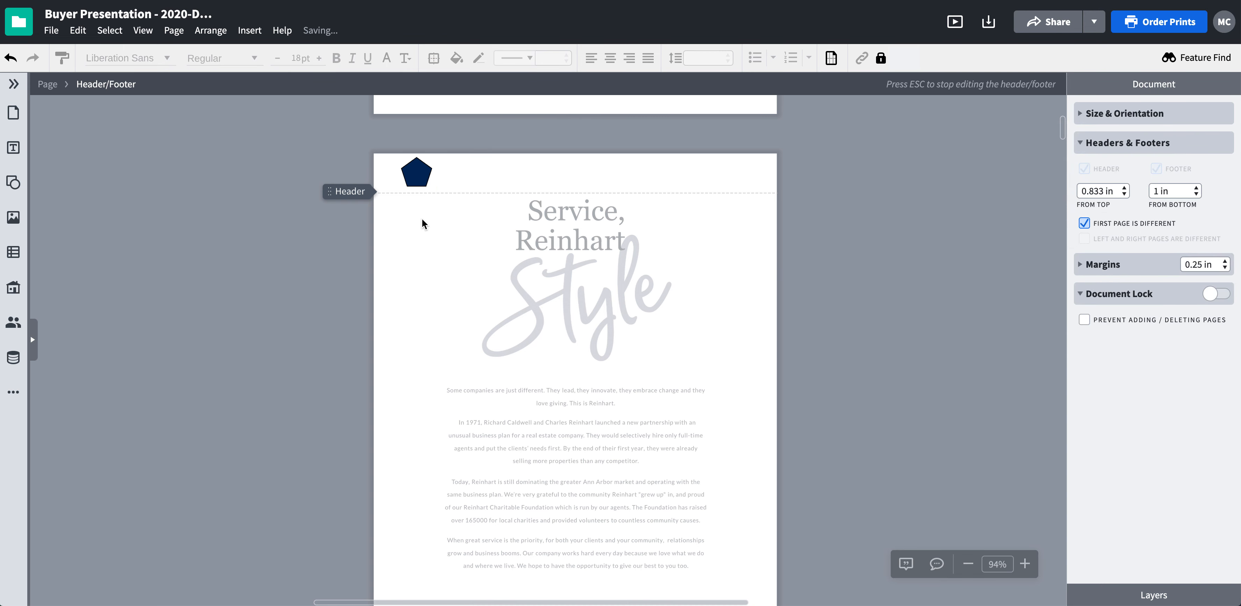
pyautogui.click(48, 87)
# Step: Examine the header pentagon and the footer on the cover and the pages following it
pyautogui.scroll(9, 496, 210)
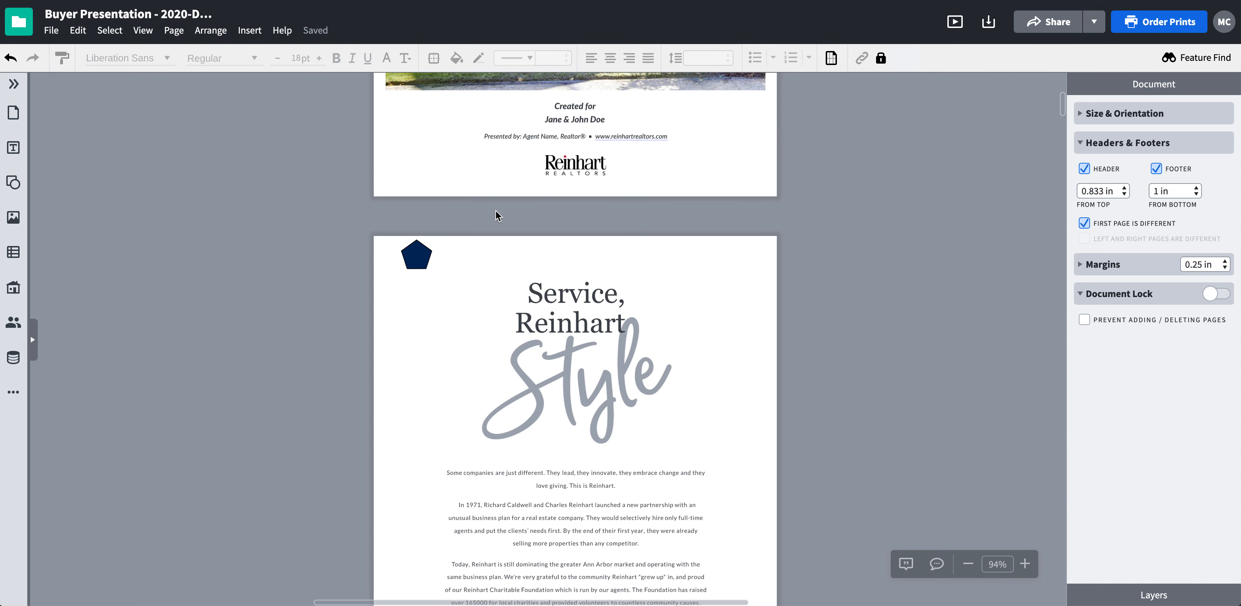
pyautogui.scroll(-8, 496, 211)
pyautogui.scroll(-10, 496, 210)
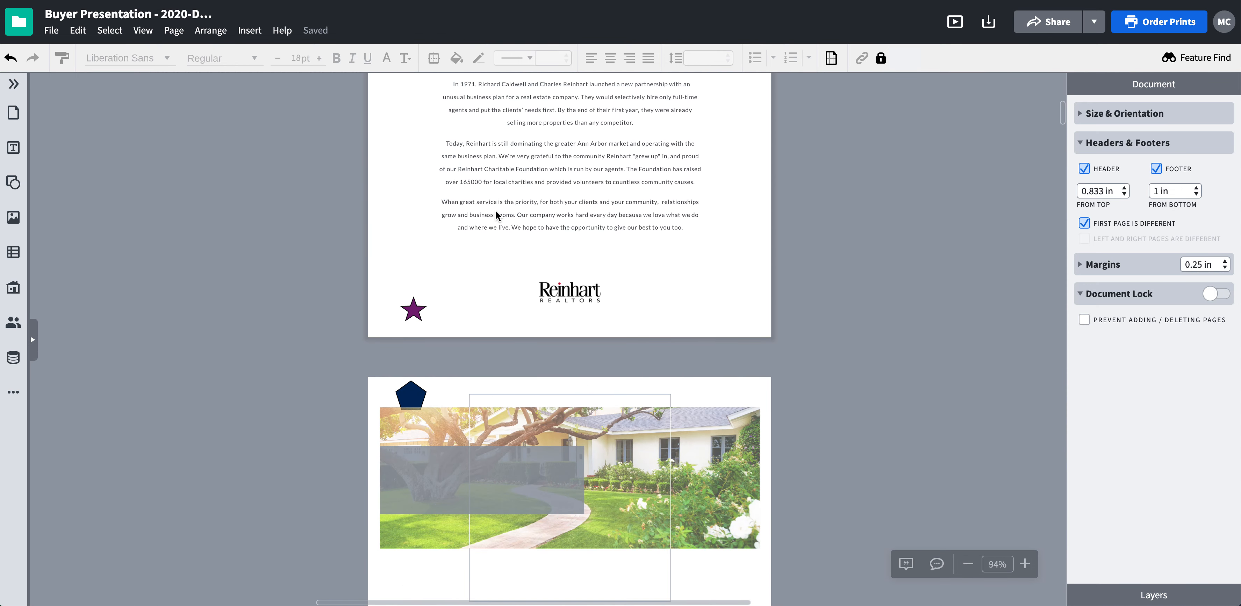
pyautogui.scroll(1, 655, 205)
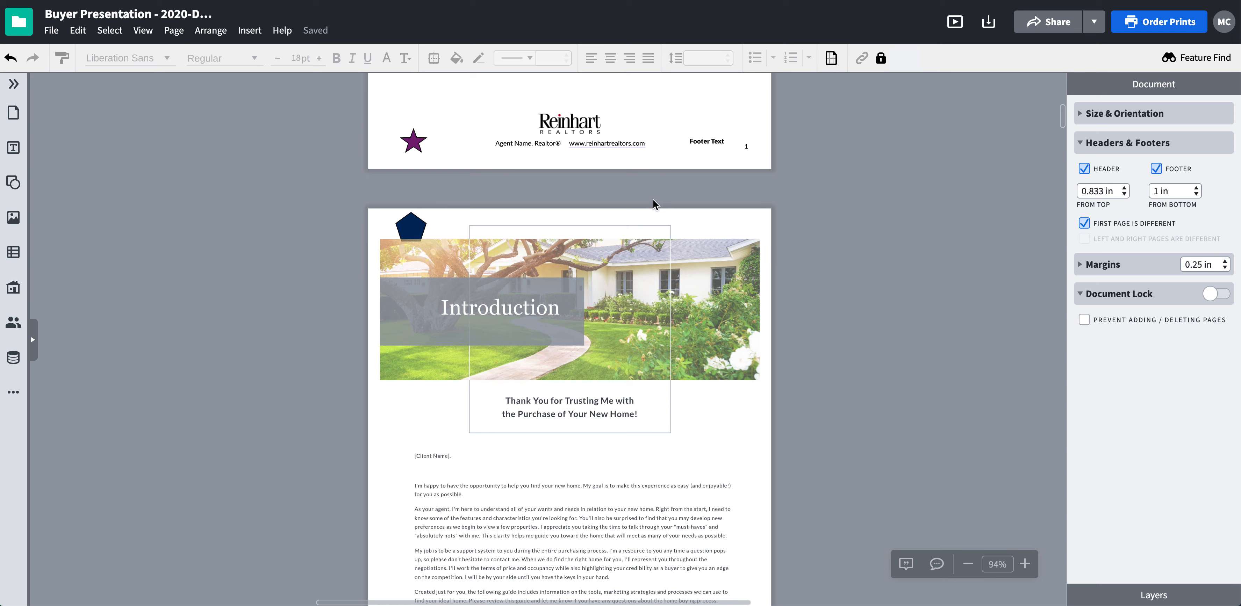